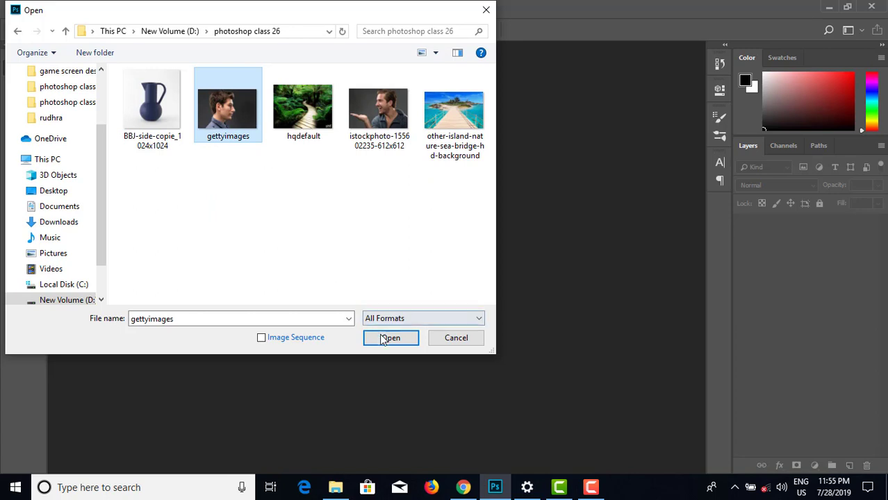
- Open the gettyimages portrait and convert its locked background into a regular layer named Layer 0
{"action": "left_click", "coordinate": [383, 339]}
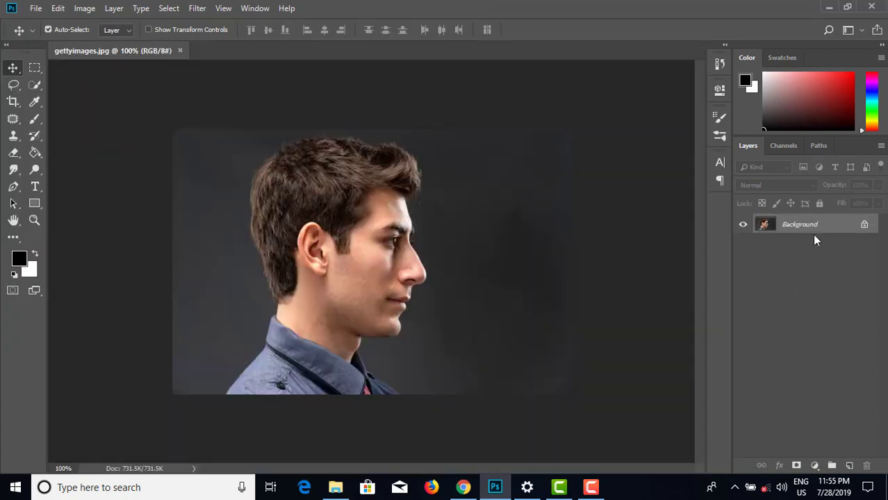
{"action": "double_click", "coordinate": [818, 230]}
{"action": "left_click", "coordinate": [555, 139]}
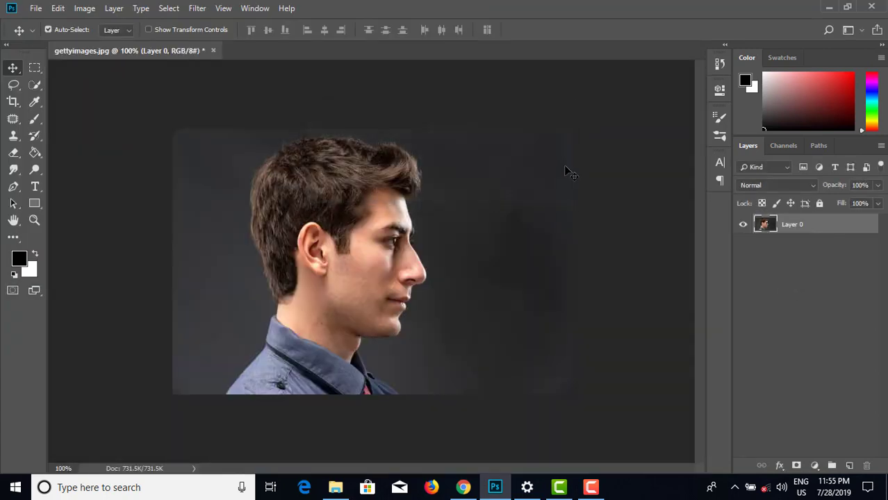
{"action": "key", "text": "ctrl+plus"}
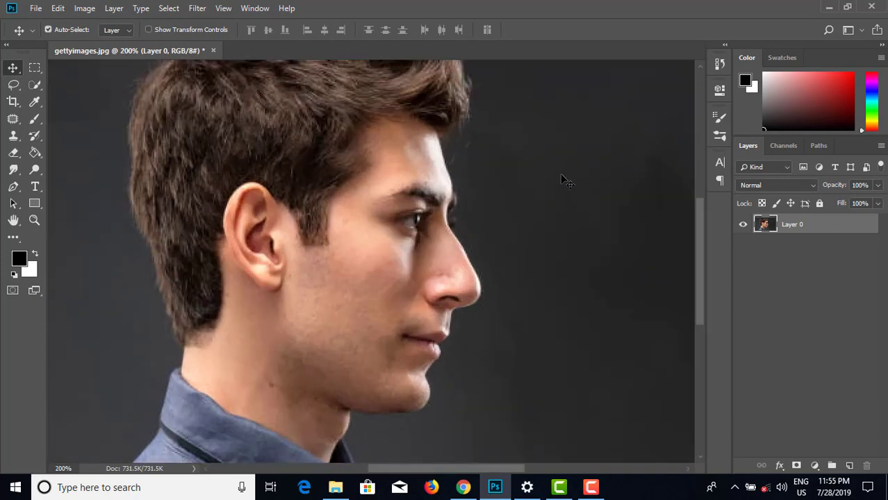
{"action": "key", "text": "ctrl+minus"}
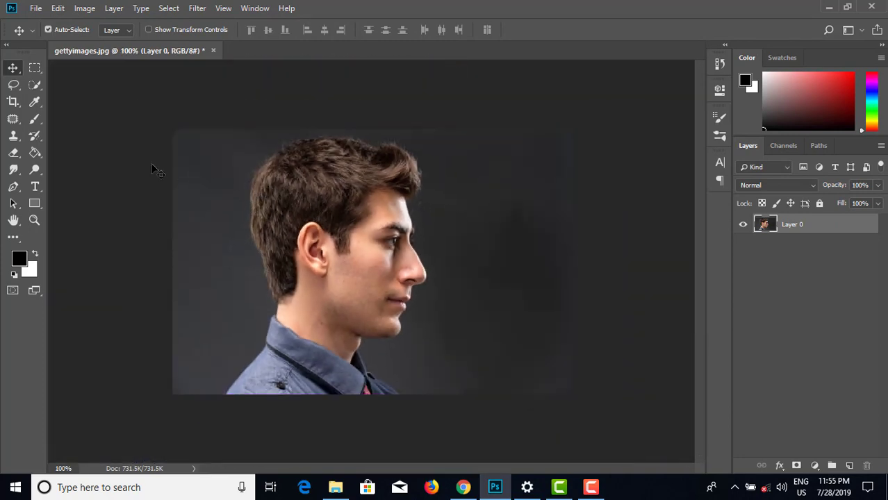
- Select the dark backdrop around the man with the Magic Wand and add the unselected patch beside his face with the Lasso
{"action": "left_click", "coordinate": [35, 84]}
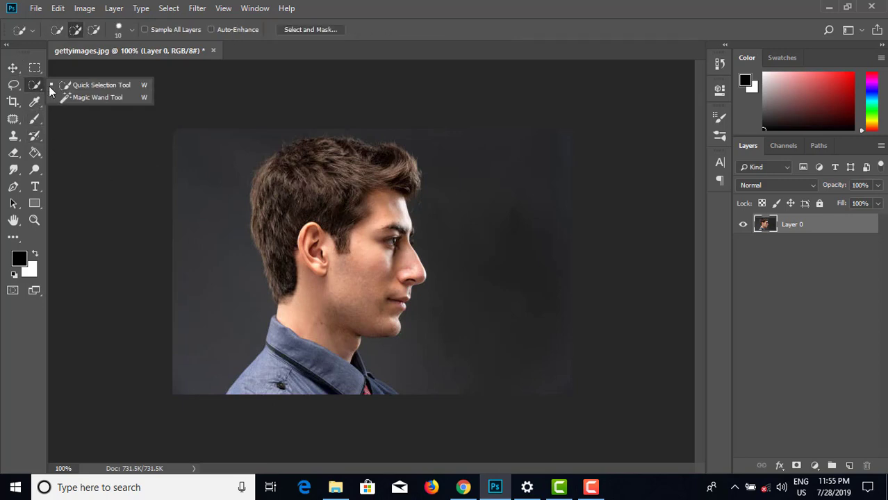
{"action": "left_click", "coordinate": [69, 97]}
{"action": "left_click", "coordinate": [215, 203]}
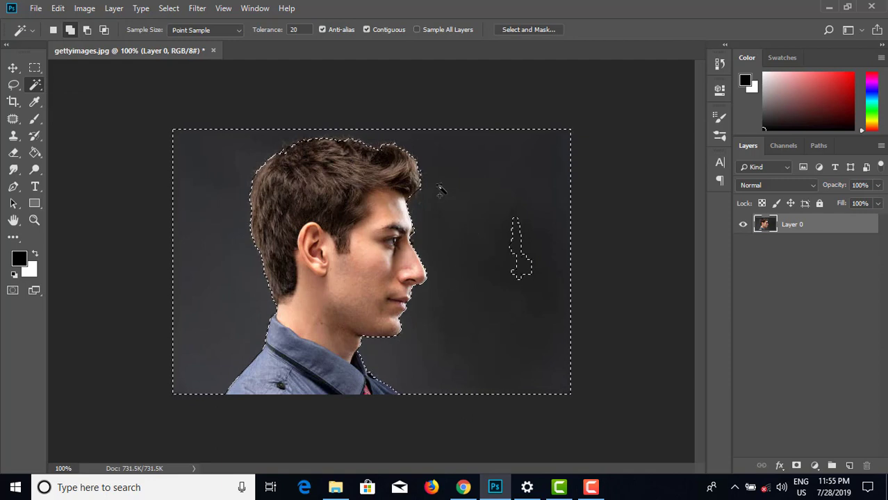
{"action": "left_click", "coordinate": [14, 85]}
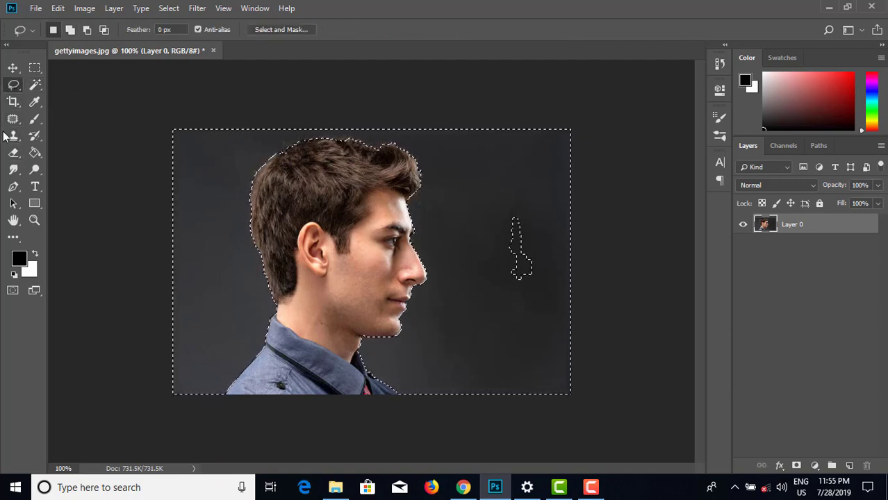
{"action": "left_click", "coordinate": [69, 29]}
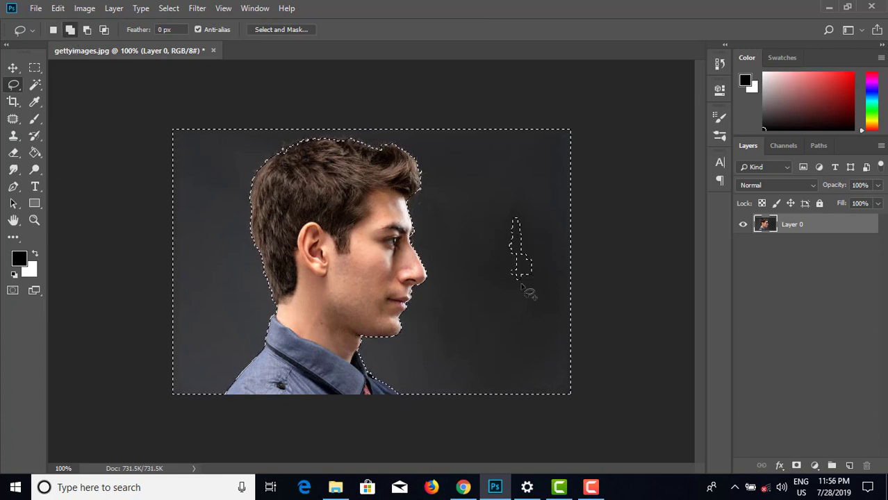
{"action": "mouse_move", "coordinate": [525, 296]}
{"action": "left_mouse_down"}
{"action": "mouse_move", "coordinate": [472, 243]}
{"action": "mouse_move", "coordinate": [510, 182]}
{"action": "mouse_move", "coordinate": [552, 249]}
{"action": "mouse_move", "coordinate": [540, 298]}
{"action": "mouse_move", "coordinate": [494, 298]}
{"action": "left_mouse_up"}
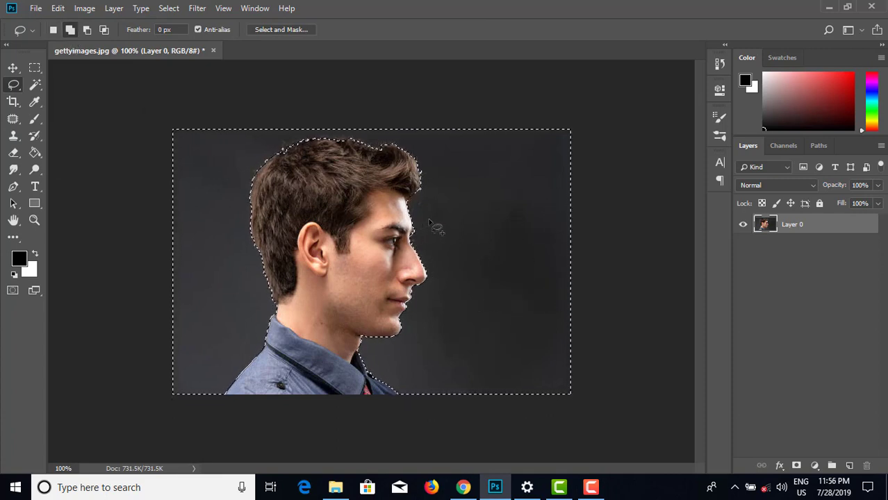
- Invert the selection to copy the man onto a new layer, and hide Layer 0
{"action": "key", "text": "ctrl+shift+i"}
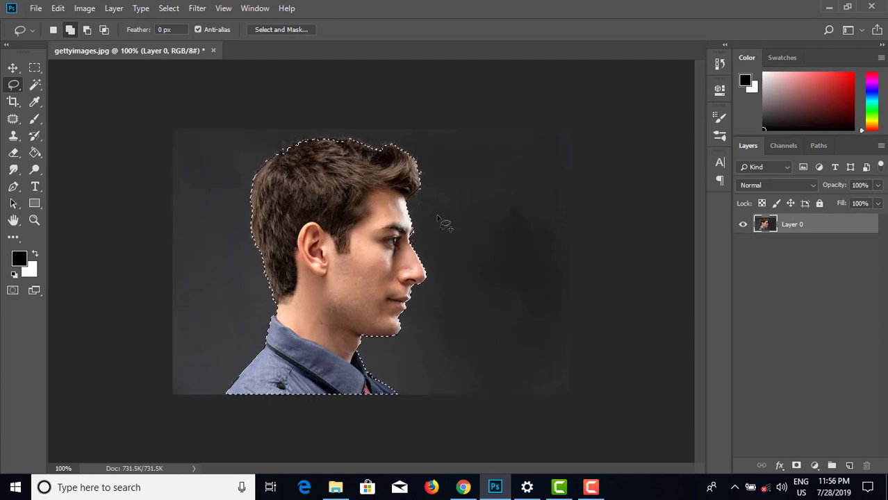
{"action": "key", "text": "ctrl+j"}
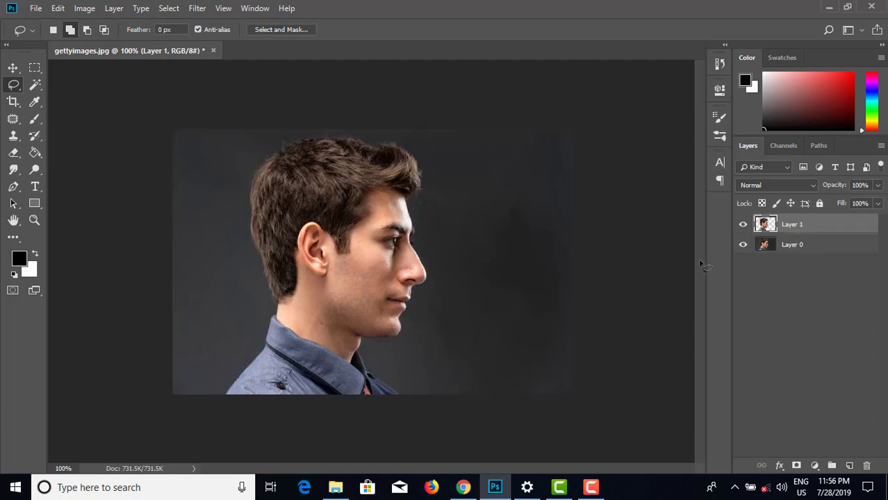
{"action": "left_click", "coordinate": [742, 245]}
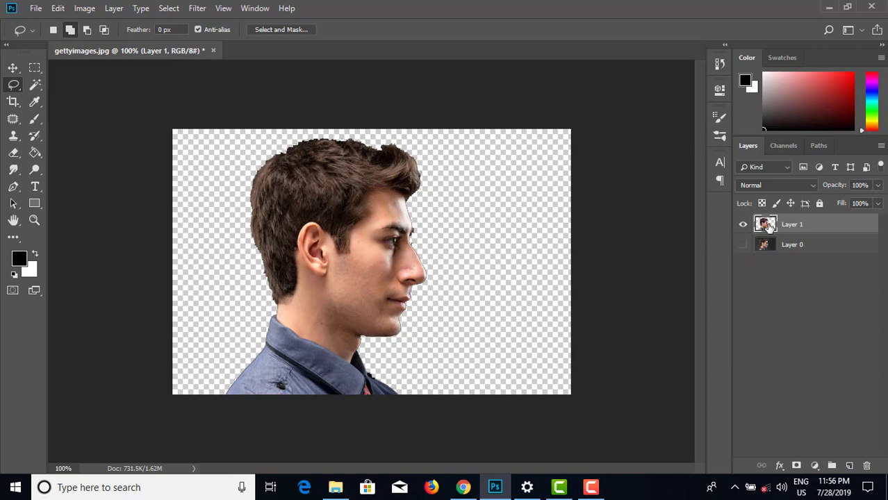
- Soften the cutout's edges on Layer 1 by feathering its outline selection 3 pixels and deleting the inverse, clearing the selection at the end
{"action": "right_click", "coordinate": [768, 227]}
{"action": "left_click", "coordinate": [697, 253]}
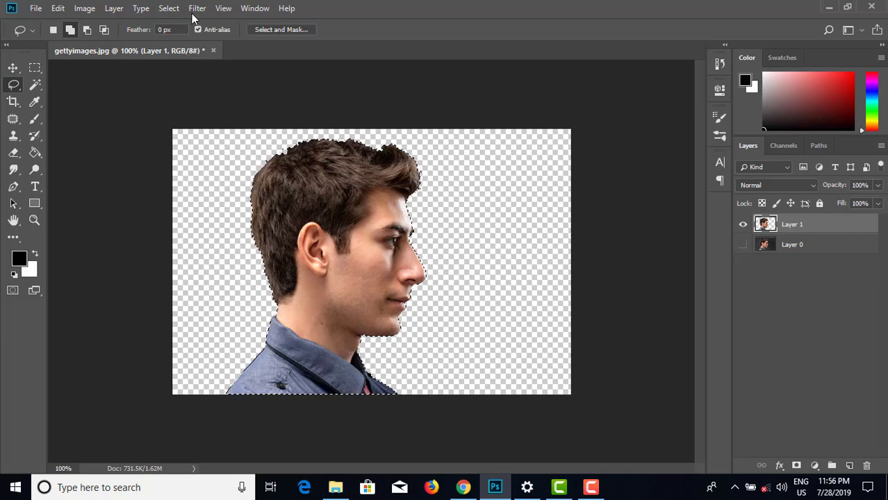
{"action": "left_click", "coordinate": [169, 9]}
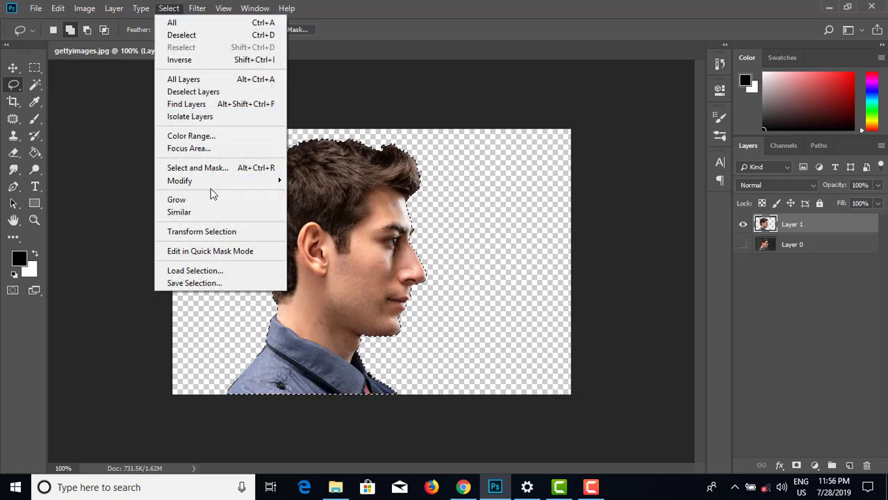
{"action": "mouse_move", "coordinate": [213, 185]}
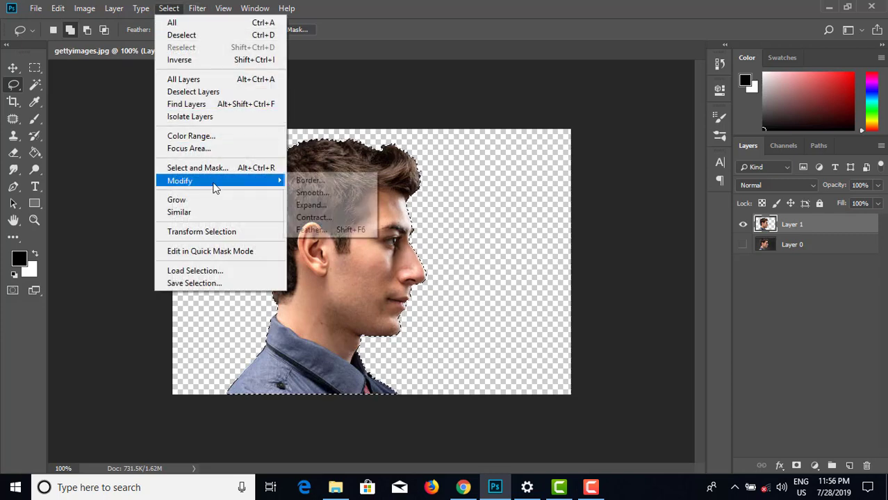
{"action": "left_click", "coordinate": [328, 232]}
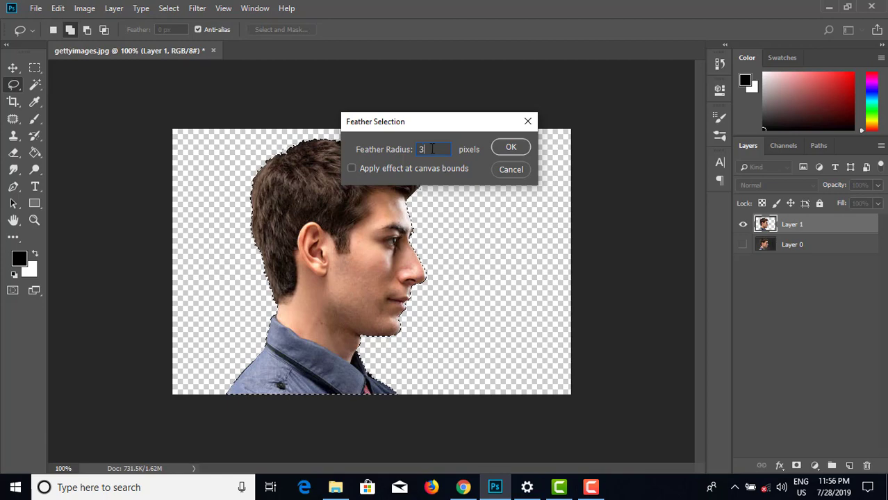
{"action": "left_click_drag", "start_coordinate": [432, 149], "coordinate": [394, 154]}
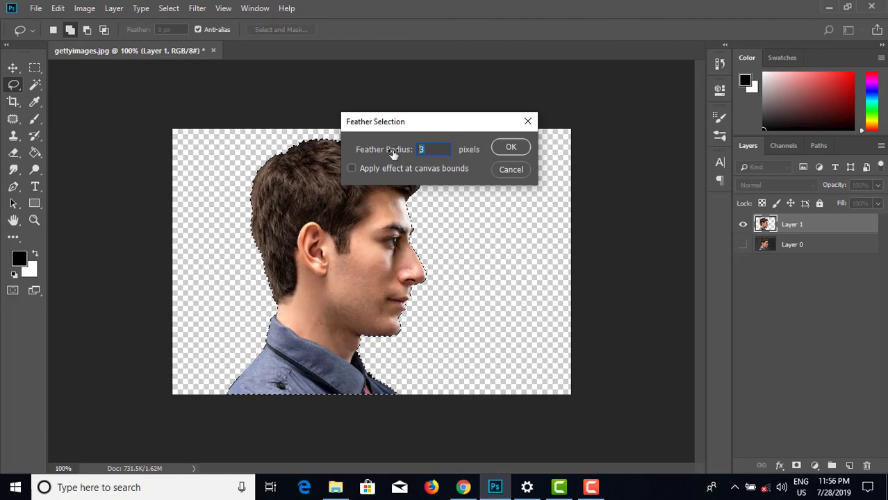
{"action": "left_click", "coordinate": [500, 147]}
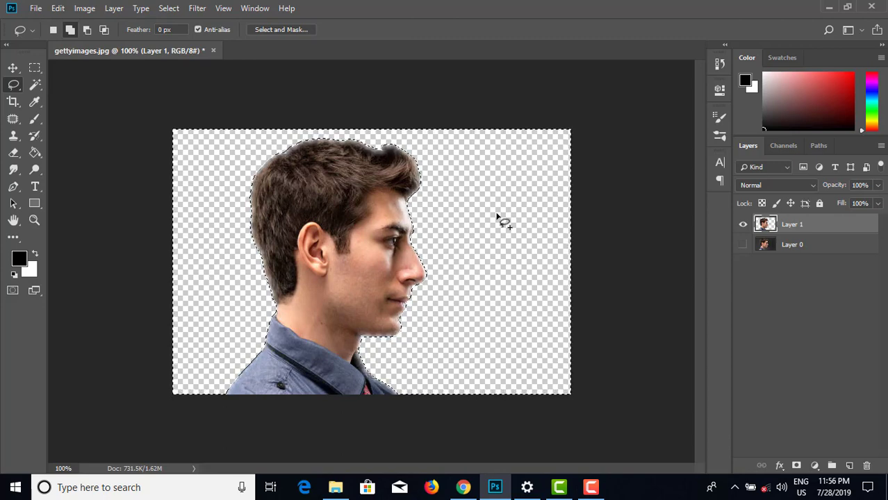
{"action": "key", "text": "ctrl+d"}
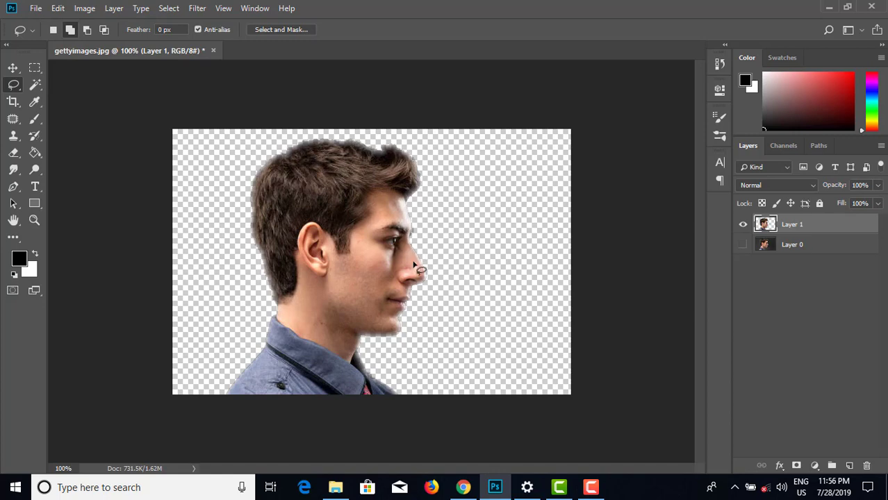
- Add a new layer beneath the cutout and fill it with bright blue 07cdfe using the Paint Bucket
{"action": "left_click", "coordinate": [814, 247]}
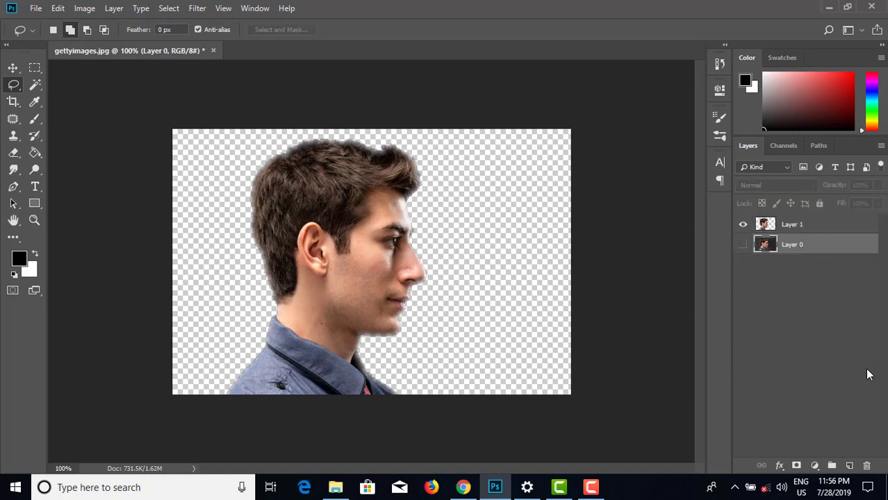
{"action": "left_click", "coordinate": [848, 466]}
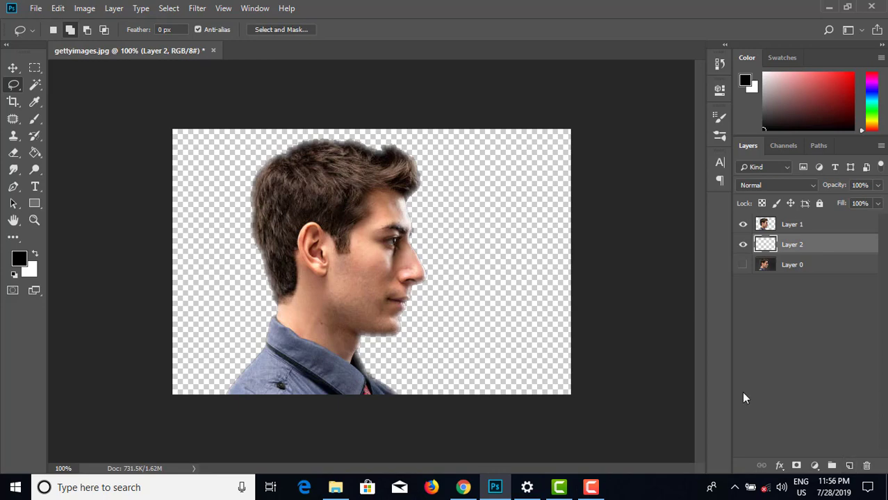
{"action": "left_click", "coordinate": [37, 153]}
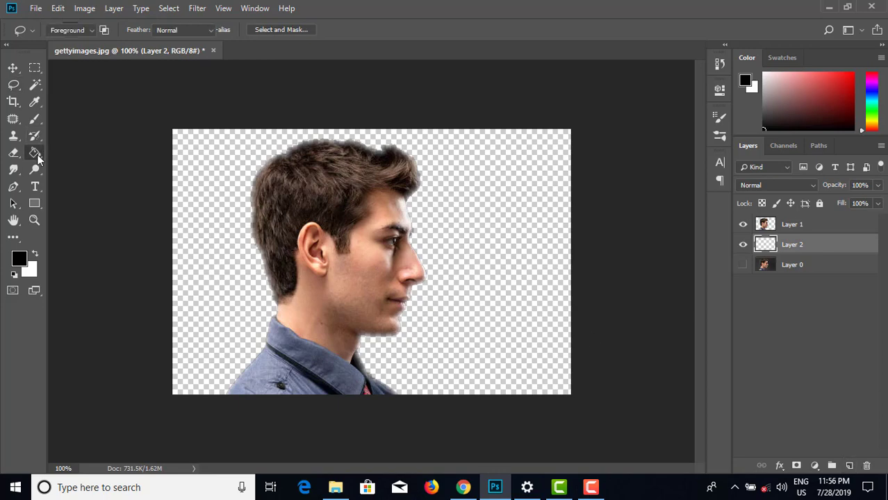
{"action": "left_click", "coordinate": [25, 264]}
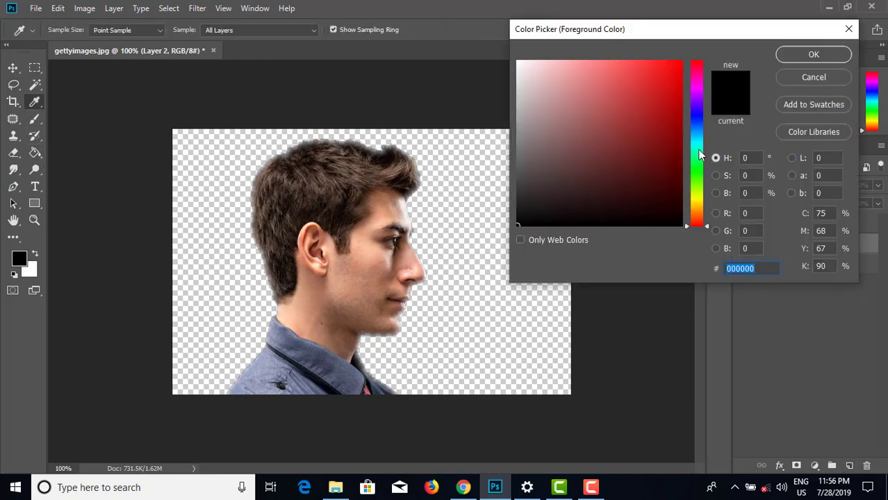
{"action": "left_click", "coordinate": [698, 138]}
{"action": "left_click", "coordinate": [668, 61]}
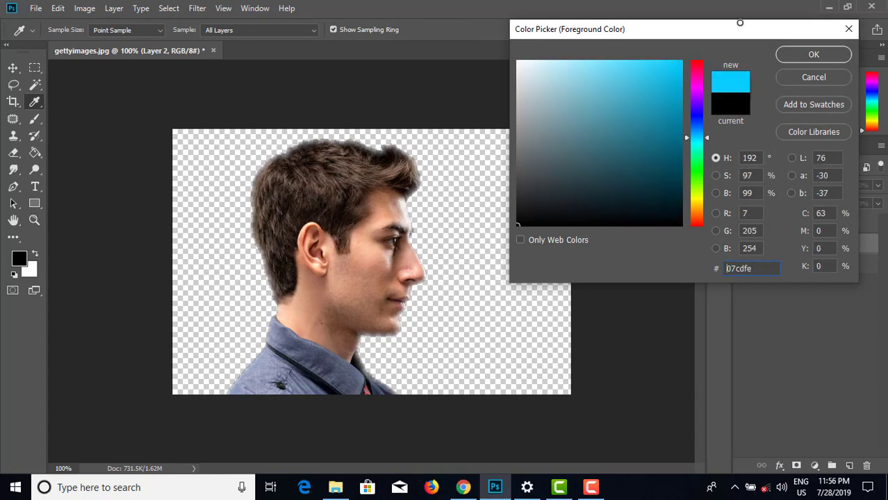
{"action": "left_click", "coordinate": [817, 57]}
{"action": "left_click", "coordinate": [525, 244]}
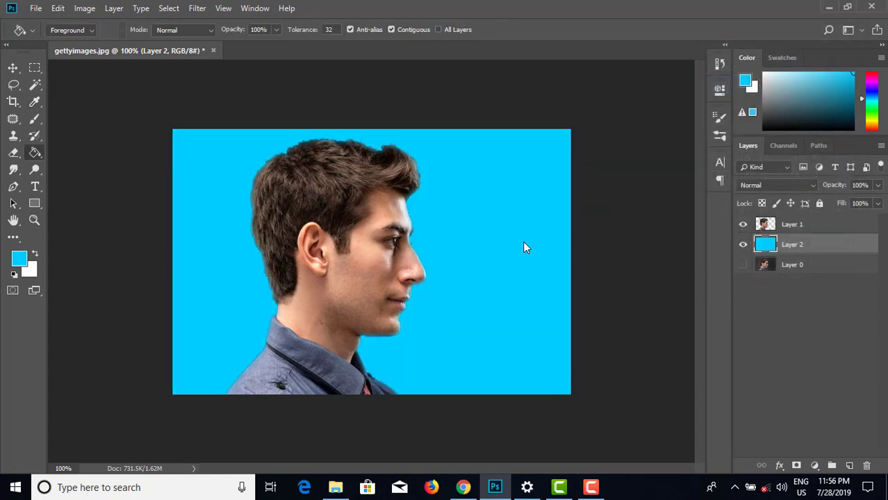
- Open the image other-island-nature-sea-bridge-hd-background from the photoshop class 26 folder
{"action": "left_click", "coordinate": [13, 68]}
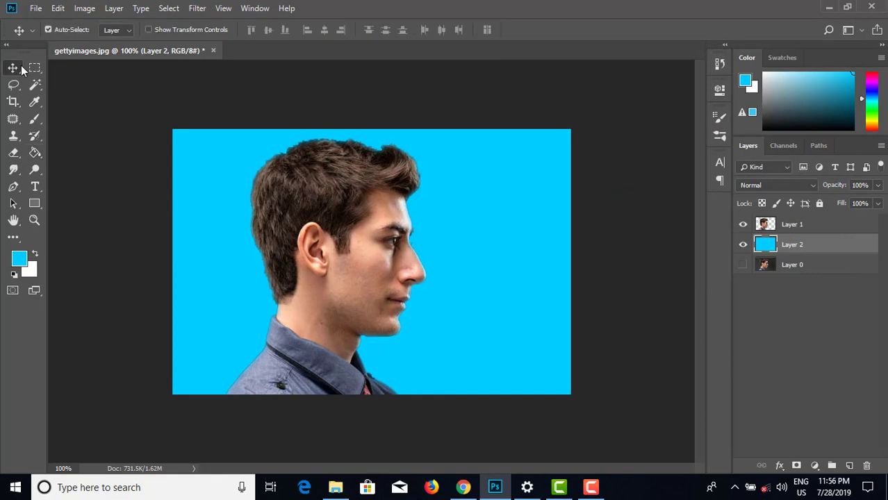
{"action": "left_click", "coordinate": [35, 8]}
{"action": "left_click", "coordinate": [43, 33]}
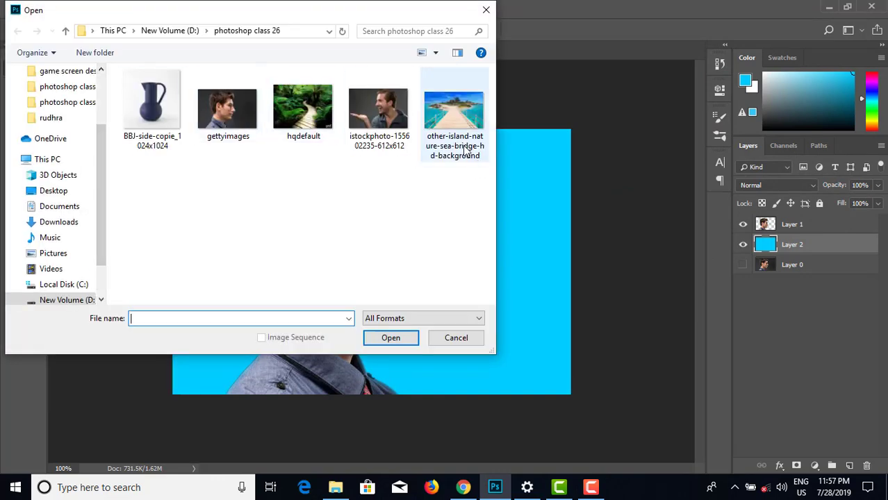
{"action": "left_click", "coordinate": [435, 114]}
{"action": "left_click", "coordinate": [396, 339]}
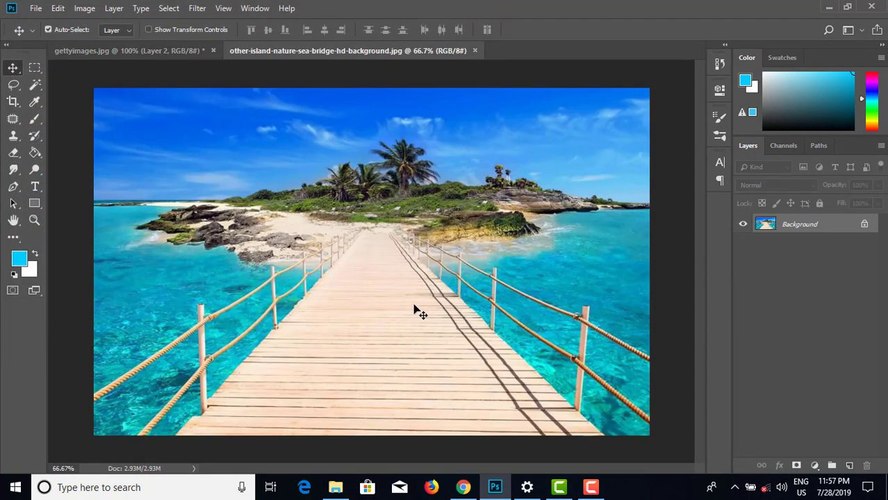
- Copy the entire island bridge image and paste it into the gettyimages document above the blue layer
{"action": "key", "text": "ctrl+a"}
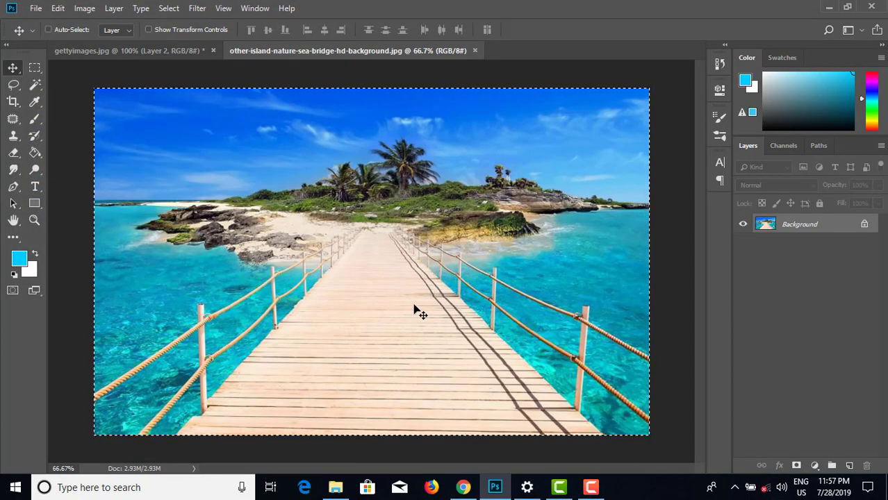
{"action": "left_click", "coordinate": [175, 50]}
{"action": "key", "text": "ctrl+v"}
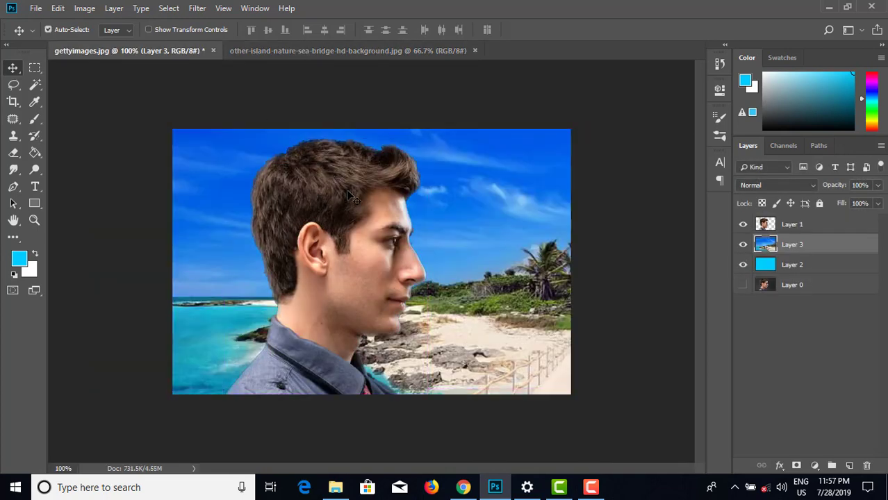
- Scale the pasted island bridge layer down proportionally and position it to cover the canvas behind the man
{"action": "key", "text": "ctrl+t"}
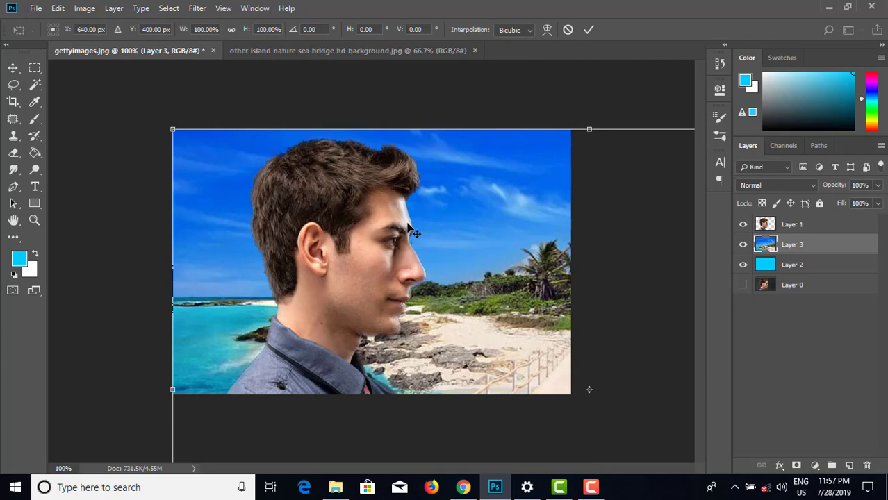
{"action": "key", "text": "ctrl+minus"}
{"action": "key", "text": "ctrl+minus"}
{"action": "key", "text": "ctrl+minus"}
{"action": "key", "text": "ctrl+minus"}
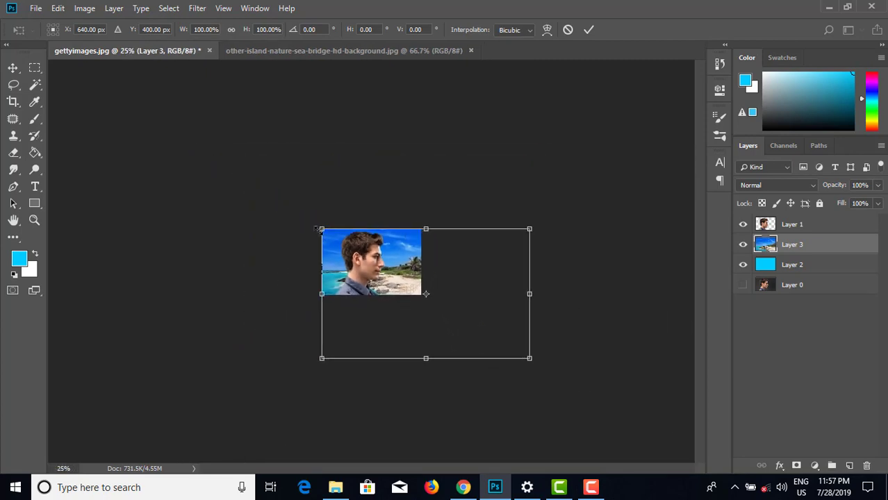
{"action": "left_click_drag", "start_coordinate": [320, 227], "coordinate": [353, 243]}
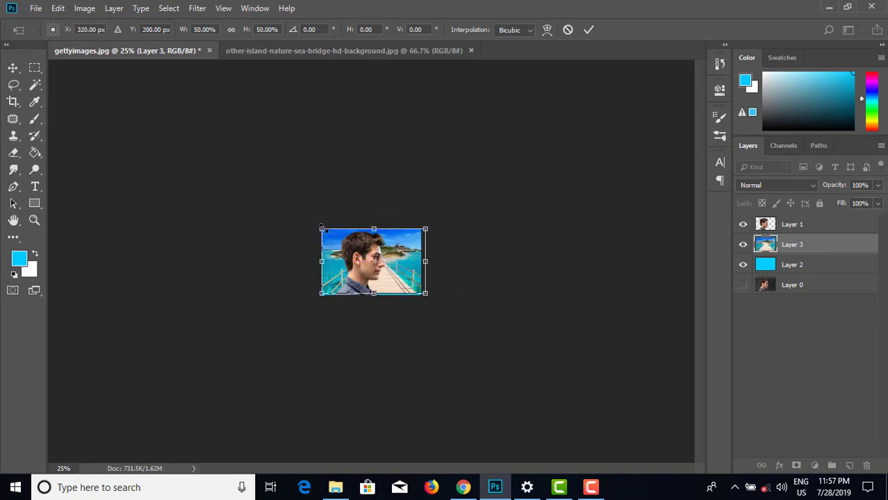
{"action": "left_click_drag", "start_coordinate": [330, 233], "coordinate": [339, 238]}
{"action": "left_click_drag", "start_coordinate": [399, 256], "coordinate": [385, 255]}
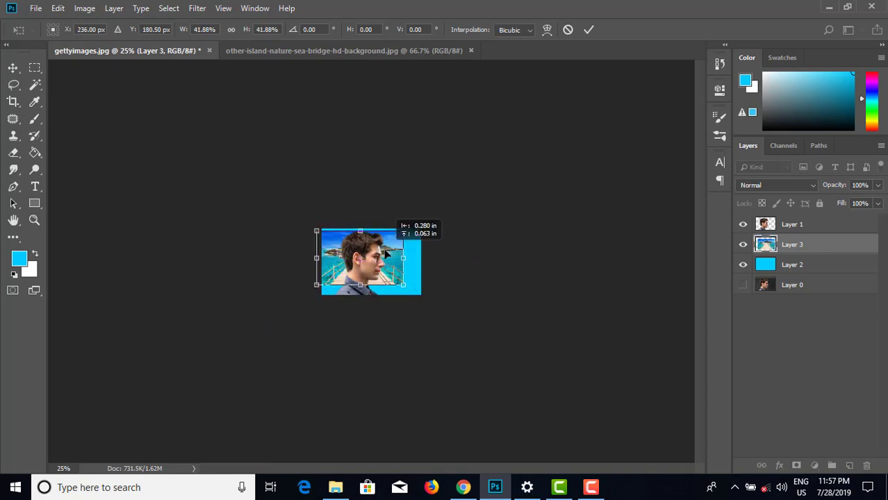
{"action": "left_click_drag", "start_coordinate": [316, 285], "coordinate": [307, 291]}
{"action": "left_click_drag", "start_coordinate": [395, 270], "coordinate": [401, 267]}
{"action": "key", "text": "Return"}
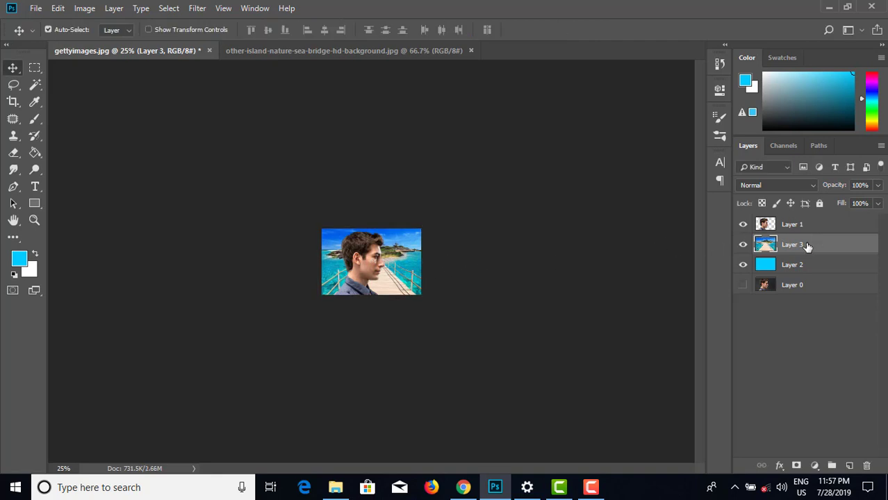
- Load the man's cutout on Layer 1 as a selection and add a layer mask to Layer 1 from it
{"action": "left_click", "coordinate": [765, 226]}
{"action": "right_click", "coordinate": [765, 227]}
{"action": "left_click", "coordinate": [674, 250]}
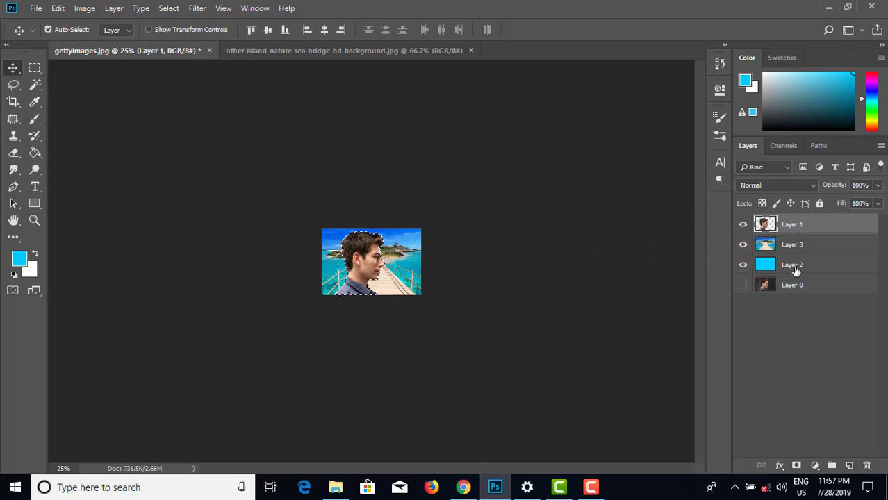
{"action": "left_click", "coordinate": [797, 465]}
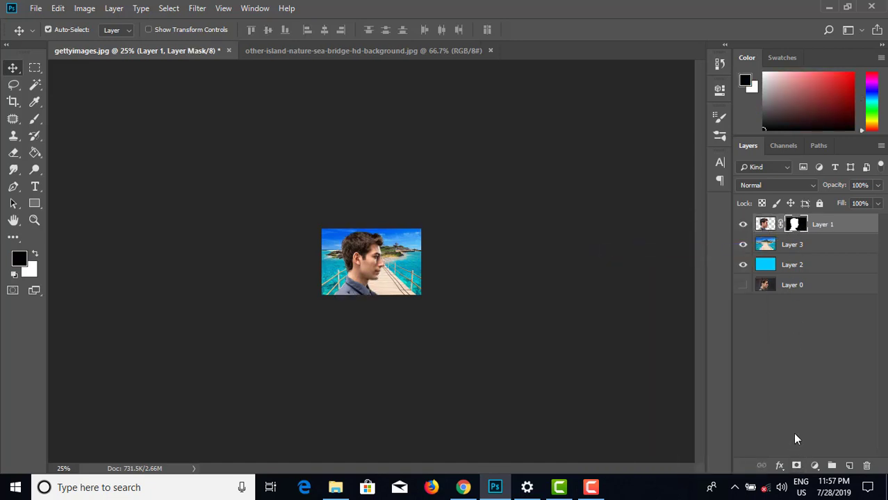
- Load Layer 1's mask as a selection and use it to add a layer mask to the island bridge layer
{"action": "left_click", "coordinate": [793, 249]}
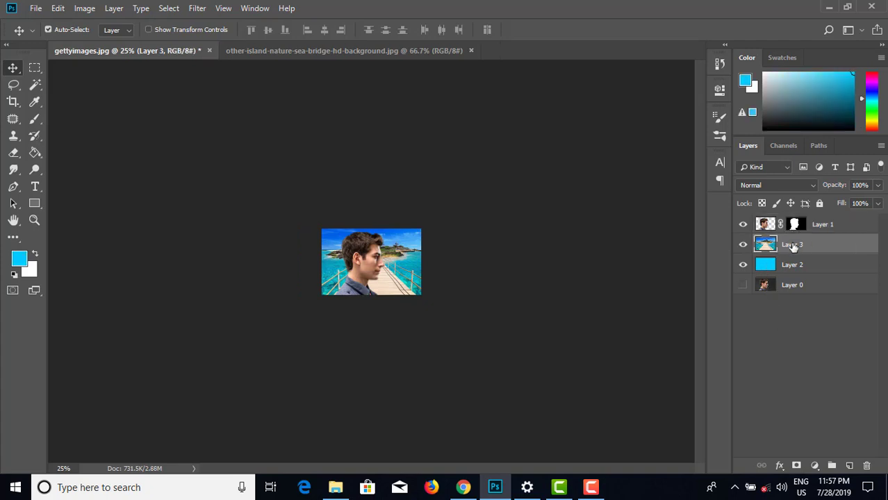
{"action": "right_click", "coordinate": [794, 228]}
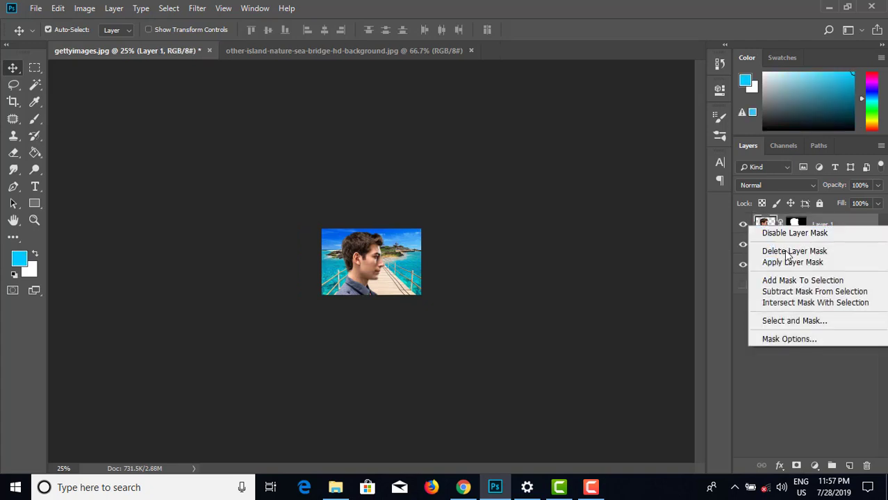
{"action": "left_click", "coordinate": [786, 280]}
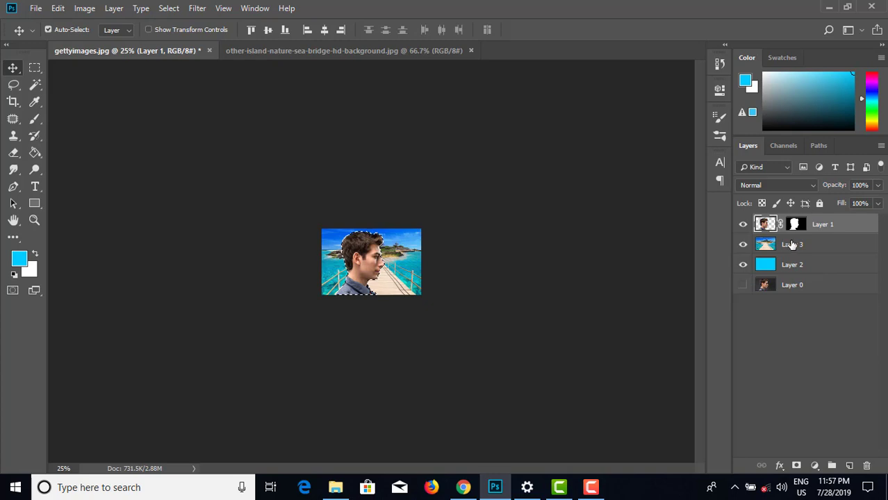
{"action": "left_click", "coordinate": [792, 246]}
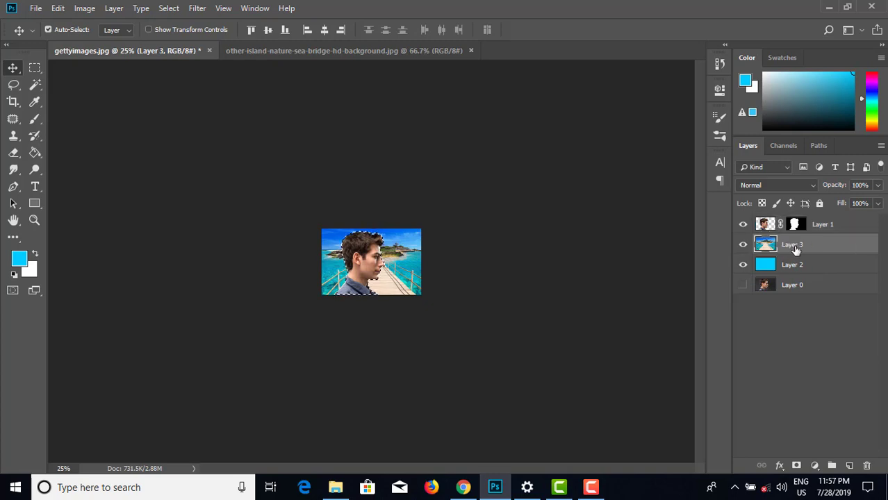
{"action": "left_click", "coordinate": [796, 466]}
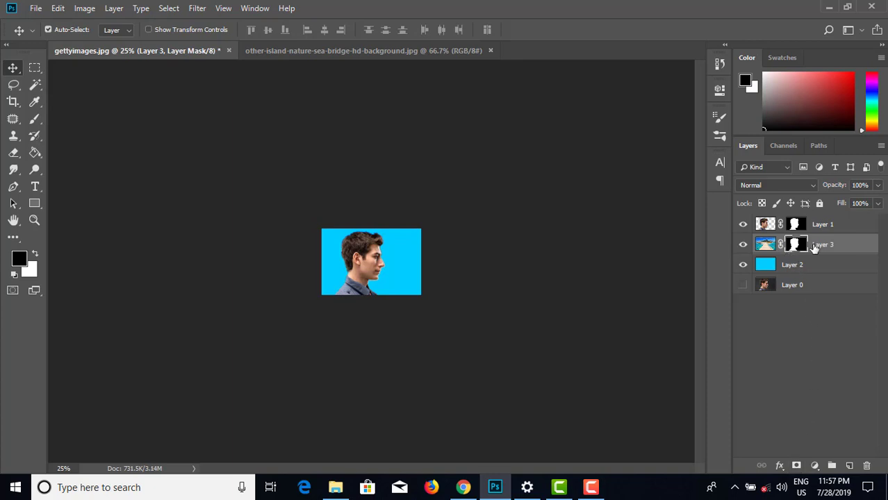
- Move the masked island bridge layer above the man's cutout layer and switch to the Brush tool
{"action": "left_click_drag", "start_coordinate": [814, 248], "coordinate": [814, 226]}
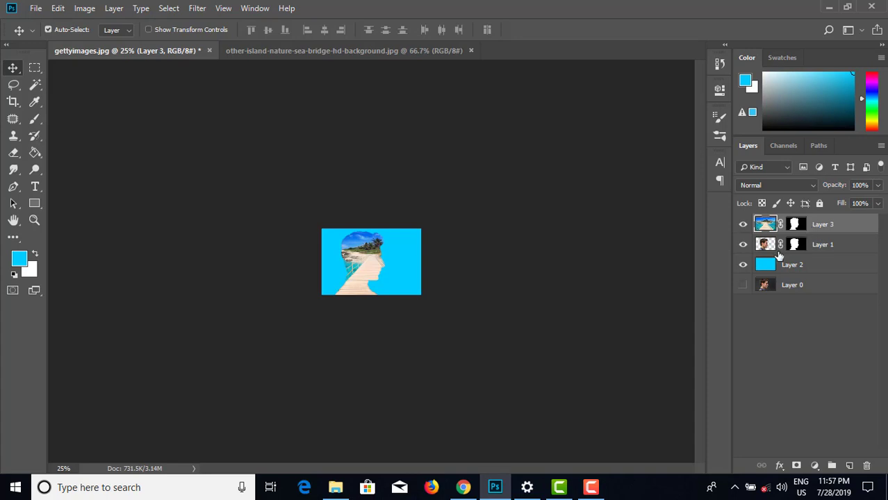
{"action": "key", "text": "ctrl+plus"}
{"action": "key", "text": "ctrl+plus"}
{"action": "key", "text": "ctrl+plus"}
{"action": "key", "text": "ctrl+plus"}
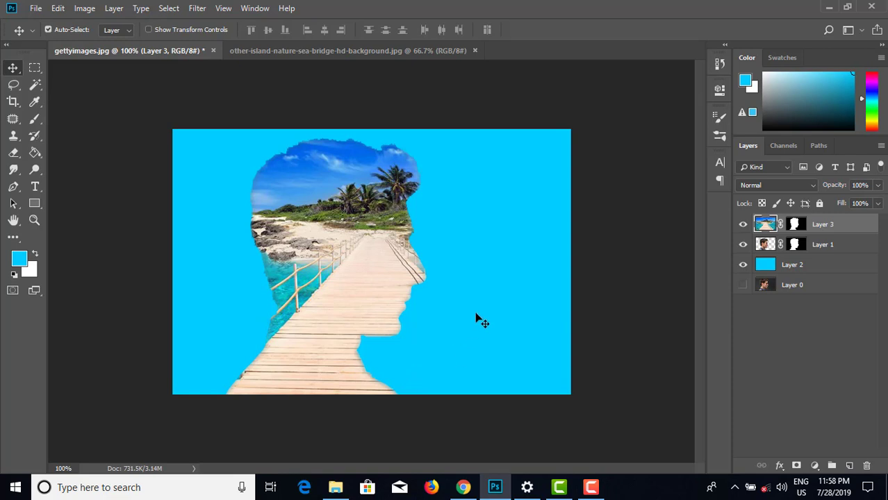
{"action": "left_click", "coordinate": [795, 245]}
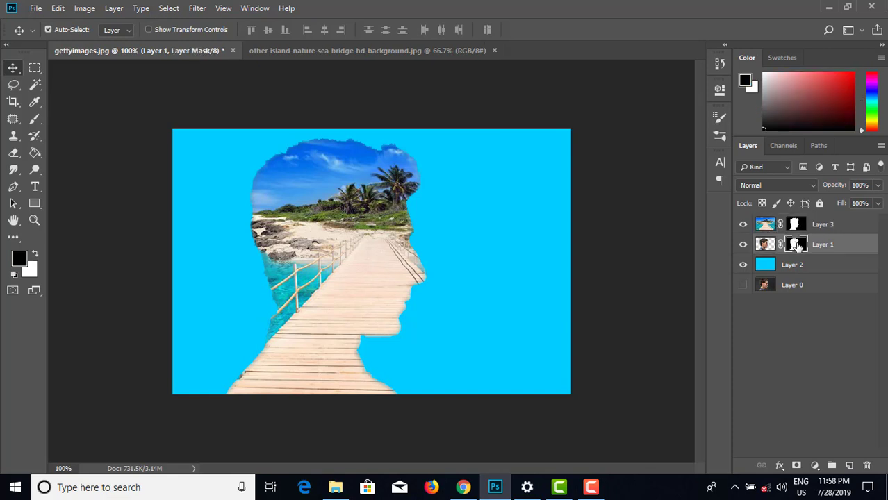
{"action": "left_click", "coordinate": [35, 119]}
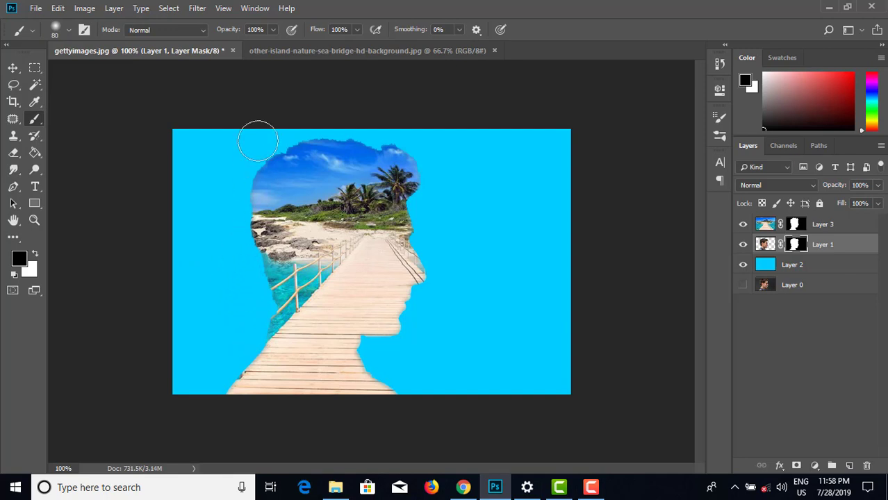
{"action": "left_click", "coordinate": [794, 225]}
{"action": "left_click_drag", "start_coordinate": [253, 323], "coordinate": [217, 390]}
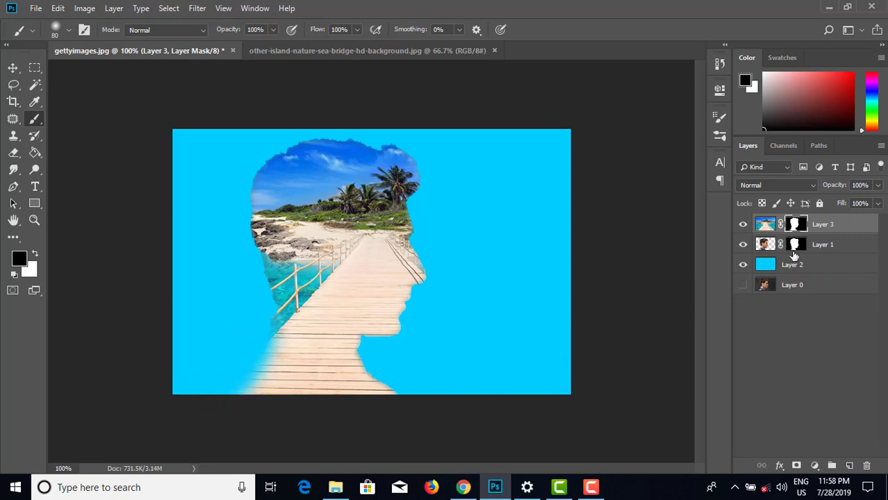
{"action": "key", "text": "ctrl+z"}
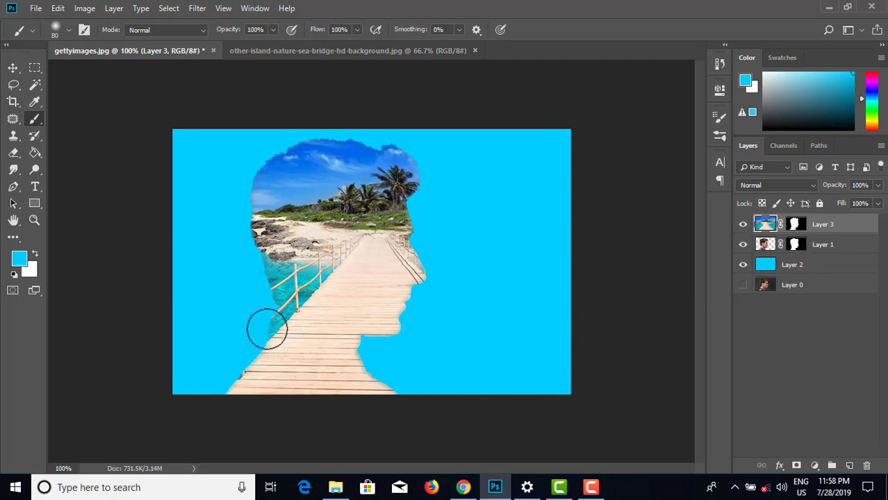
{"action": "left_click", "coordinate": [14, 274]}
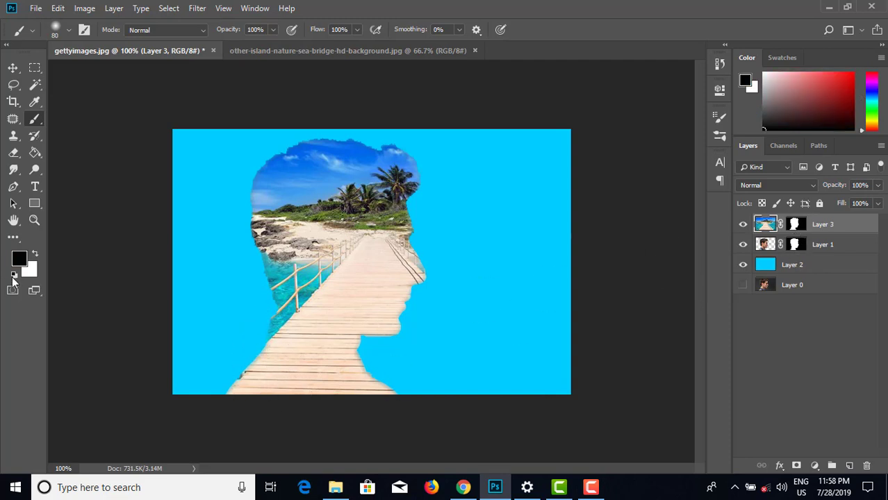
{"action": "left_click_drag", "start_coordinate": [241, 369], "coordinate": [195, 392]}
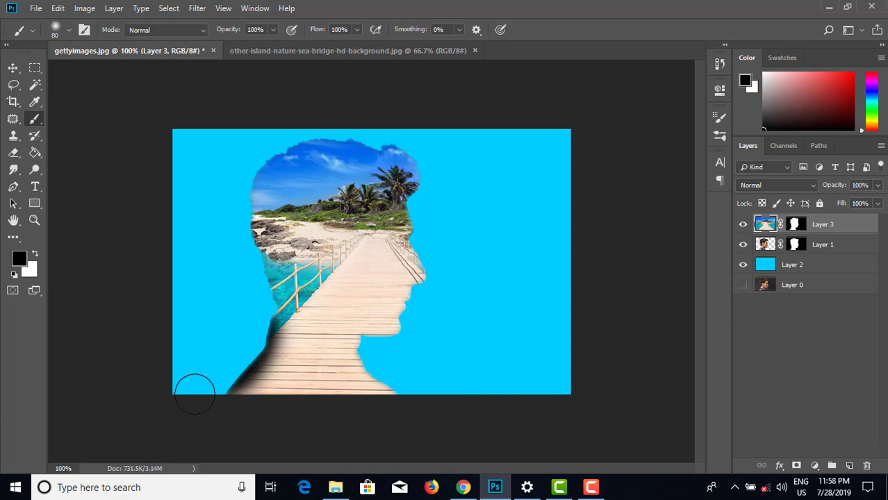
{"action": "key", "text": "ctrl+z"}
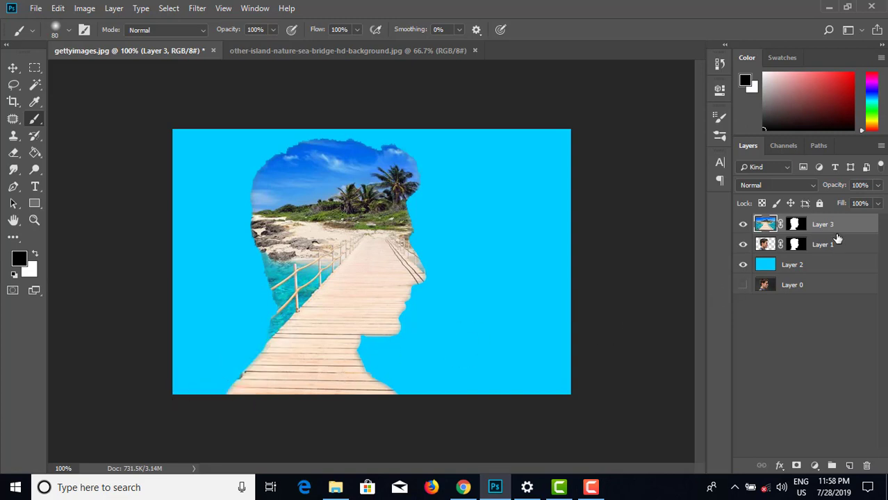
- Paint black on the island layer's mask to reveal the man's jacket, back of the neck and hair at the back of the head
{"action": "left_click", "coordinate": [797, 225]}
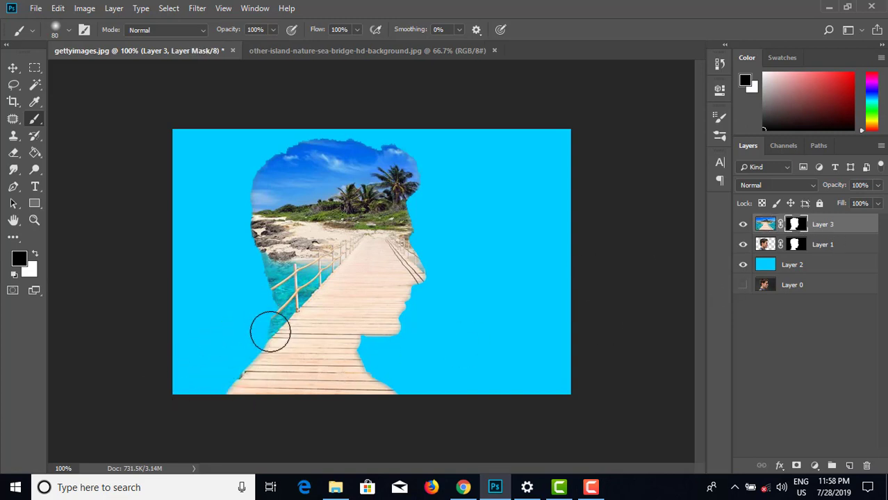
{"action": "mouse_move", "coordinate": [271, 327]}
{"action": "left_mouse_down"}
{"action": "mouse_move", "coordinate": [214, 397]}
{"action": "mouse_move", "coordinate": [266, 364]}
{"action": "mouse_move", "coordinate": [298, 394]}
{"action": "mouse_move", "coordinate": [285, 386]}
{"action": "mouse_move", "coordinate": [407, 399]}
{"action": "mouse_move", "coordinate": [345, 398]}
{"action": "mouse_move", "coordinate": [358, 395]}
{"action": "mouse_move", "coordinate": [320, 372]}
{"action": "mouse_move", "coordinate": [323, 349]}
{"action": "left_mouse_up"}
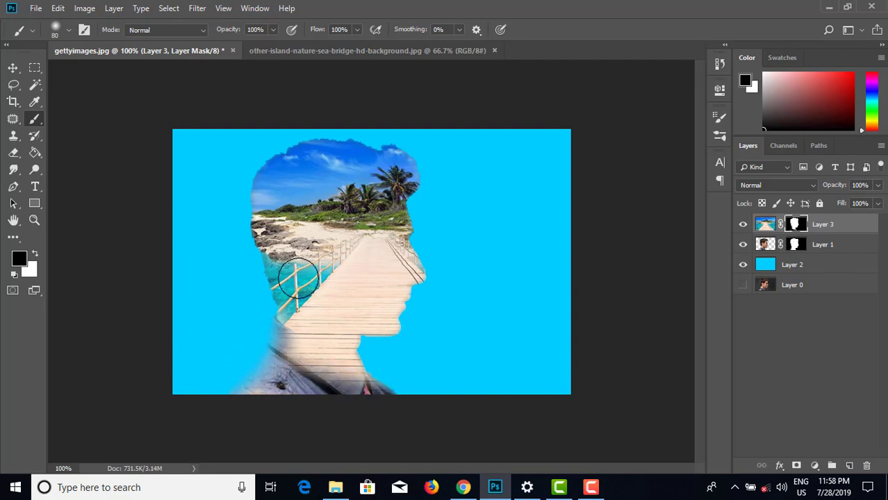
{"action": "mouse_move", "coordinate": [271, 296]}
{"action": "left_mouse_down"}
{"action": "mouse_move", "coordinate": [236, 247]}
{"action": "mouse_move", "coordinate": [241, 214]}
{"action": "mouse_move", "coordinate": [272, 307]}
{"action": "left_mouse_up"}
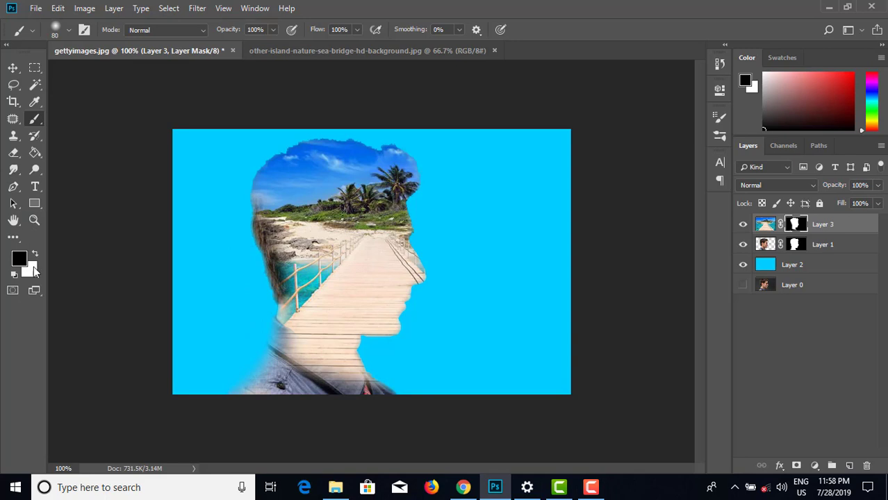
- Set the foreground color to white ffffff while the island layer's mask is active
{"action": "left_click", "coordinate": [23, 263]}
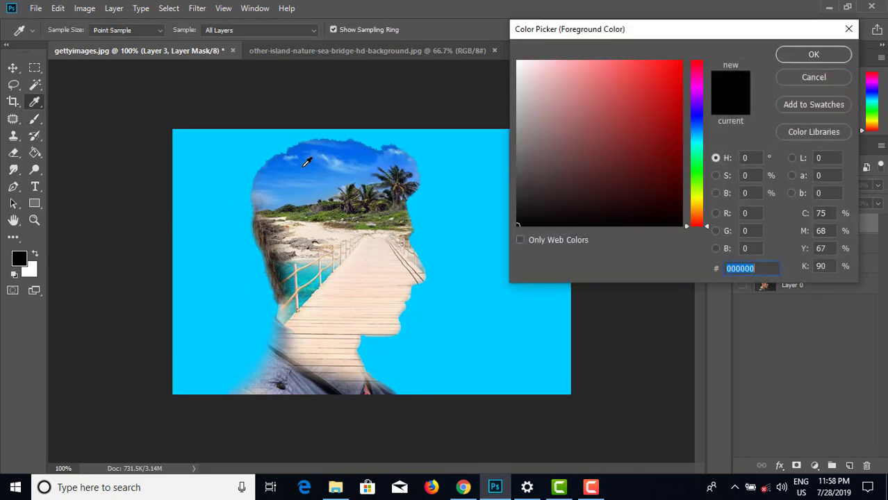
{"action": "type", "text": "ffffff"}
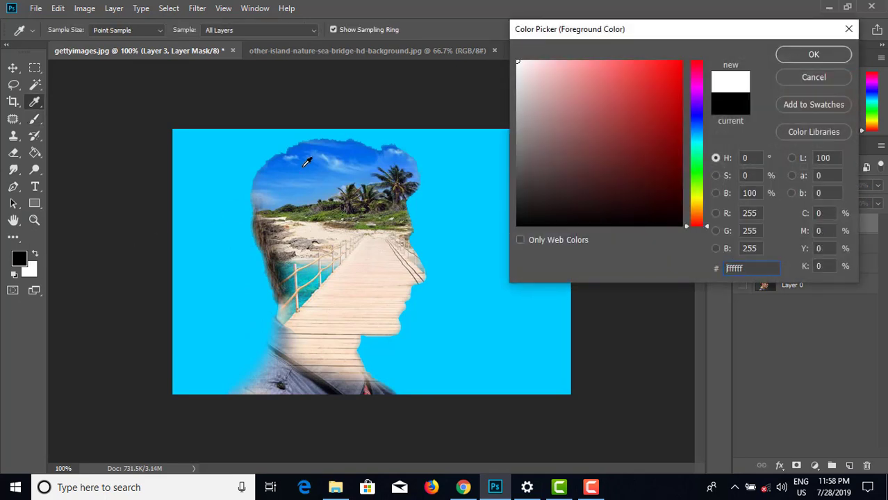
{"action": "left_click", "coordinate": [809, 60]}
- Sample the sky blue 0579e9 from the island image and fill the Layer 2 background with it using the Paint Bucket
{"action": "left_click", "coordinate": [763, 245]}
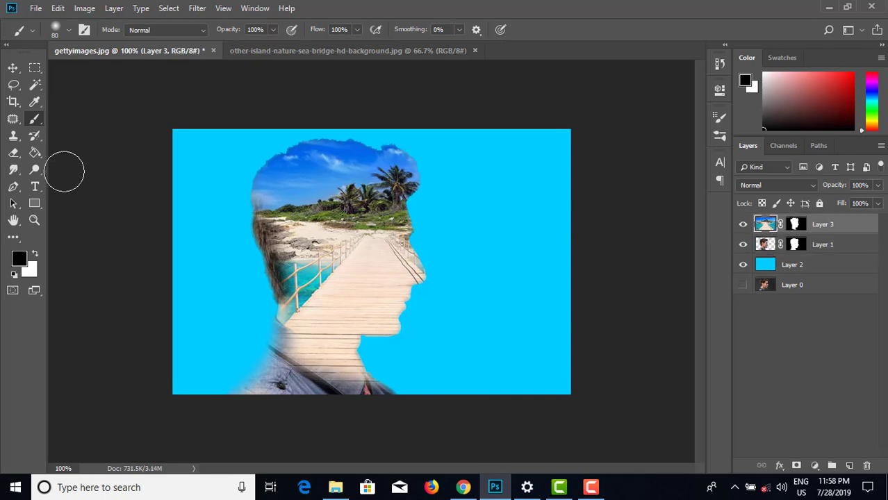
{"action": "left_click", "coordinate": [20, 259]}
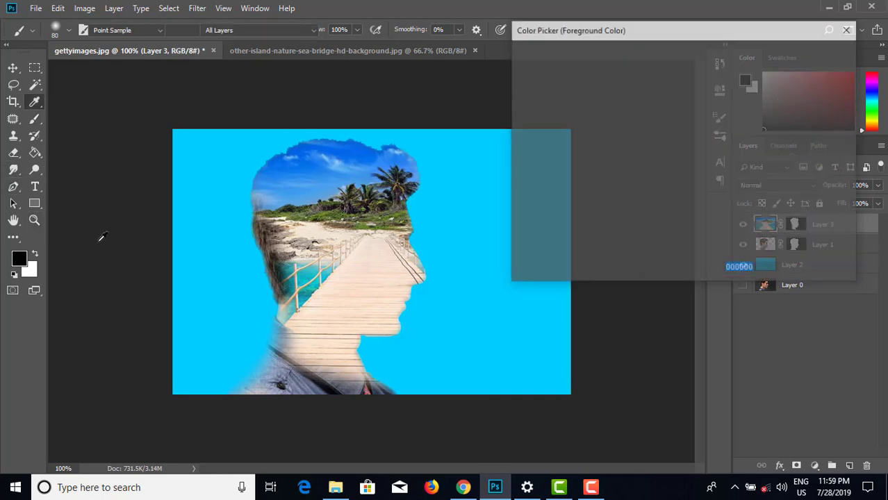
{"action": "left_click", "coordinate": [296, 165]}
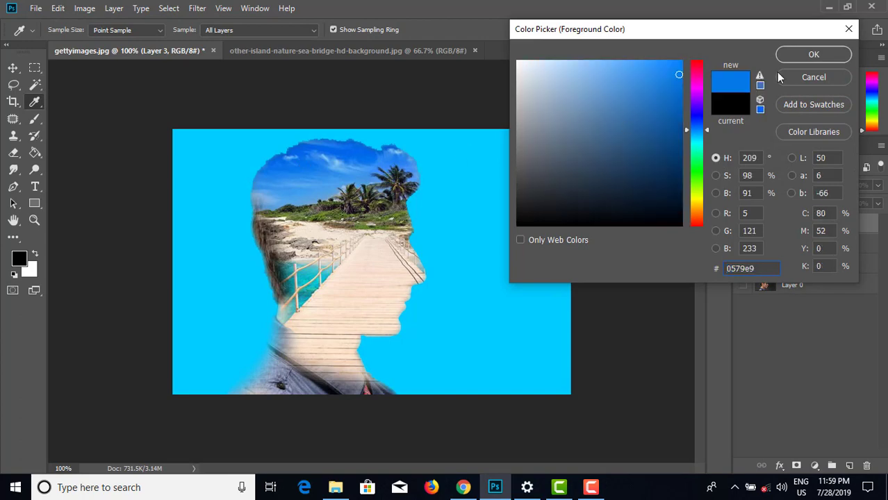
{"action": "left_click", "coordinate": [809, 56]}
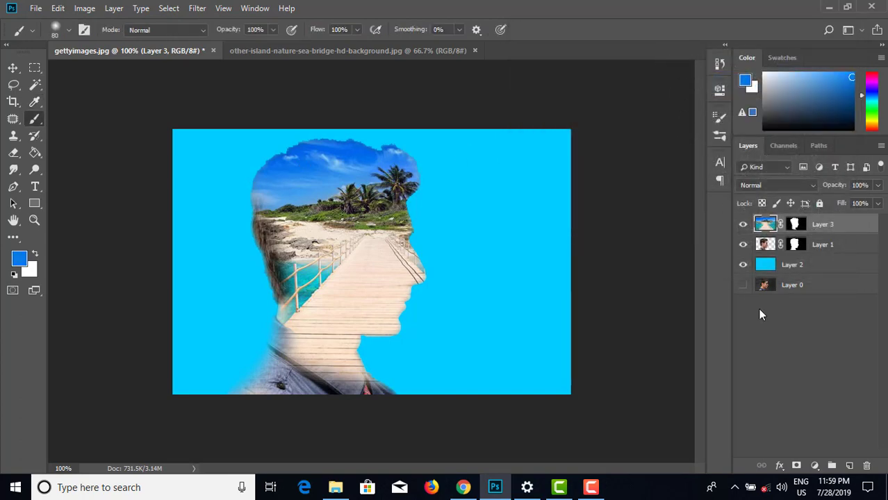
{"action": "left_click", "coordinate": [816, 269]}
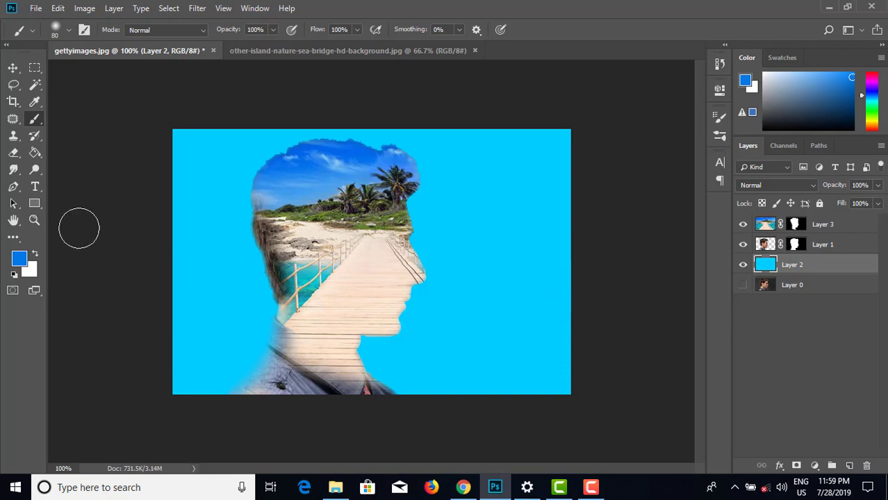
{"action": "left_click", "coordinate": [34, 153]}
{"action": "left_click", "coordinate": [213, 248]}
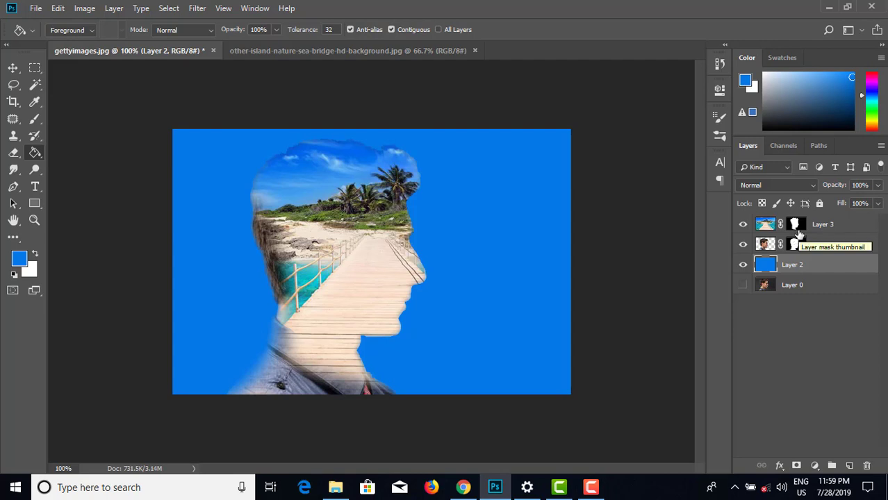
- Brush black on the island layer's mask to reveal the man's hair outline, face, neck and collar
{"action": "left_click", "coordinate": [764, 245]}
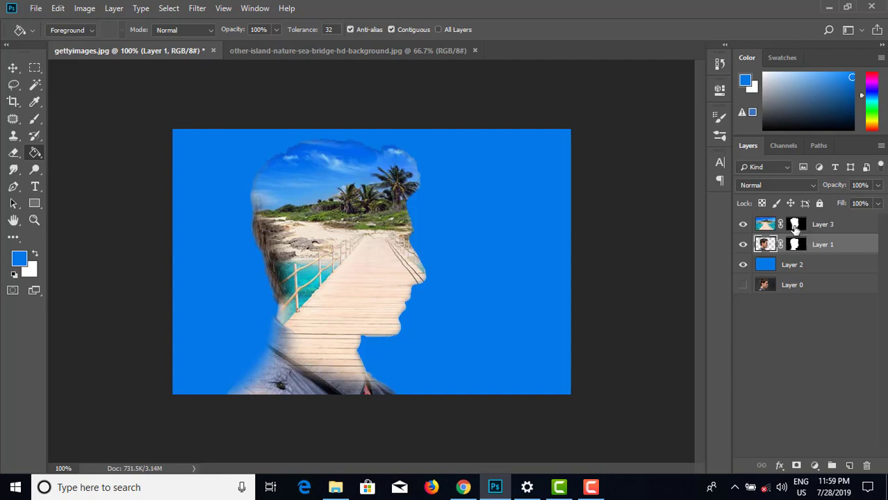
{"action": "left_click", "coordinate": [795, 226]}
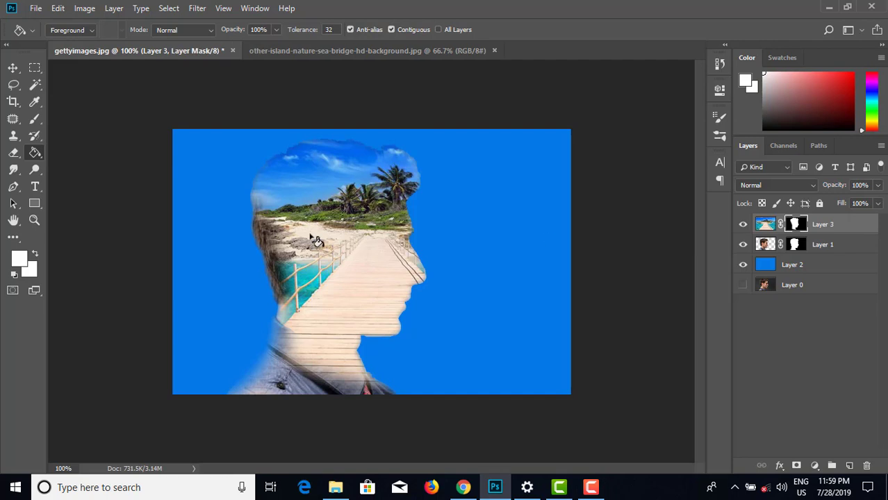
{"action": "left_click", "coordinate": [35, 118]}
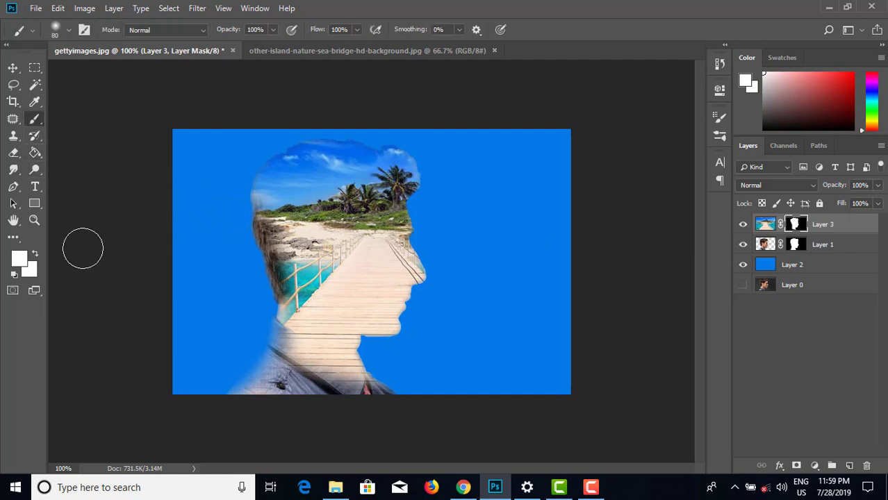
{"action": "left_click", "coordinate": [35, 255]}
{"action": "mouse_move", "coordinate": [257, 222]}
{"action": "left_mouse_down"}
{"action": "mouse_move", "coordinate": [243, 197]}
{"action": "mouse_move", "coordinate": [254, 170]}
{"action": "mouse_move", "coordinate": [243, 224]}
{"action": "mouse_move", "coordinate": [260, 302]}
{"action": "mouse_move", "coordinate": [255, 350]}
{"action": "mouse_move", "coordinate": [264, 333]}
{"action": "mouse_move", "coordinate": [203, 399]}
{"action": "mouse_move", "coordinate": [257, 356]}
{"action": "mouse_move", "coordinate": [194, 411]}
{"action": "mouse_move", "coordinate": [265, 372]}
{"action": "mouse_move", "coordinate": [273, 358]}
{"action": "mouse_move", "coordinate": [275, 368]}
{"action": "mouse_move", "coordinate": [235, 413]}
{"action": "mouse_move", "coordinate": [273, 377]}
{"action": "mouse_move", "coordinate": [246, 377]}
{"action": "mouse_move", "coordinate": [284, 325]}
{"action": "mouse_move", "coordinate": [272, 324]}
{"action": "mouse_move", "coordinate": [267, 270]}
{"action": "mouse_move", "coordinate": [275, 335]}
{"action": "mouse_move", "coordinate": [282, 321]}
{"action": "mouse_move", "coordinate": [244, 195]}
{"action": "mouse_move", "coordinate": [267, 149]}
{"action": "mouse_move", "coordinate": [289, 130]}
{"action": "mouse_move", "coordinate": [390, 115]}
{"action": "mouse_move", "coordinate": [362, 127]}
{"action": "mouse_move", "coordinate": [390, 127]}
{"action": "mouse_move", "coordinate": [416, 115]}
{"action": "mouse_move", "coordinate": [411, 130]}
{"action": "mouse_move", "coordinate": [437, 175]}
{"action": "mouse_move", "coordinate": [439, 146]}
{"action": "mouse_move", "coordinate": [421, 159]}
{"action": "mouse_move", "coordinate": [418, 132]}
{"action": "mouse_move", "coordinate": [411, 141]}
{"action": "mouse_move", "coordinate": [454, 121]}
{"action": "left_mouse_up"}
{"action": "mouse_move", "coordinate": [330, 135]}
{"action": "left_mouse_down"}
{"action": "mouse_move", "coordinate": [345, 142]}
{"action": "mouse_move", "coordinate": [297, 142]}
{"action": "mouse_move", "coordinate": [367, 125]}
{"action": "left_mouse_up"}
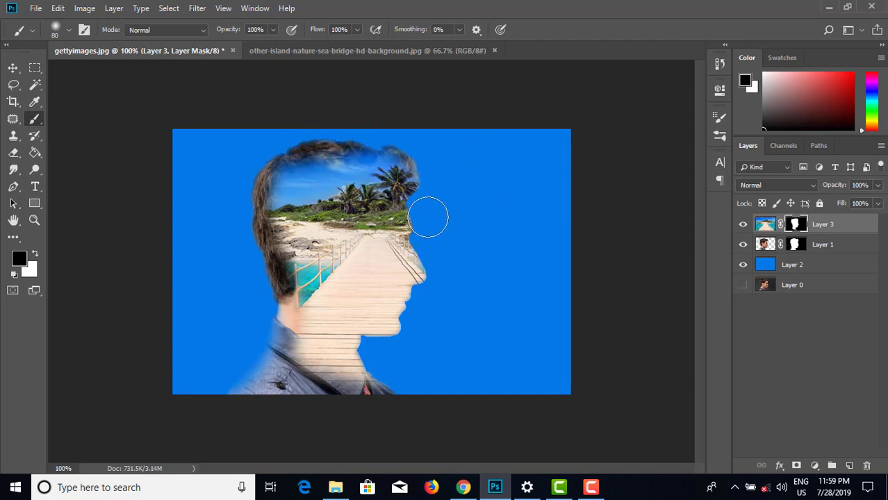
{"action": "mouse_move", "coordinate": [427, 218]}
{"action": "left_mouse_down"}
{"action": "mouse_move", "coordinate": [429, 284]}
{"action": "mouse_move", "coordinate": [419, 232]}
{"action": "mouse_move", "coordinate": [406, 227]}
{"action": "mouse_move", "coordinate": [401, 245]}
{"action": "mouse_move", "coordinate": [415, 287]}
{"action": "mouse_move", "coordinate": [408, 247]}
{"action": "mouse_move", "coordinate": [398, 306]}
{"action": "mouse_move", "coordinate": [367, 343]}
{"action": "mouse_move", "coordinate": [401, 265]}
{"action": "mouse_move", "coordinate": [401, 223]}
{"action": "mouse_move", "coordinate": [369, 311]}
{"action": "mouse_move", "coordinate": [342, 348]}
{"action": "mouse_move", "coordinate": [343, 317]}
{"action": "mouse_move", "coordinate": [360, 305]}
{"action": "mouse_move", "coordinate": [328, 403]}
{"action": "mouse_move", "coordinate": [355, 311]}
{"action": "mouse_move", "coordinate": [348, 411]}
{"action": "left_mouse_up"}
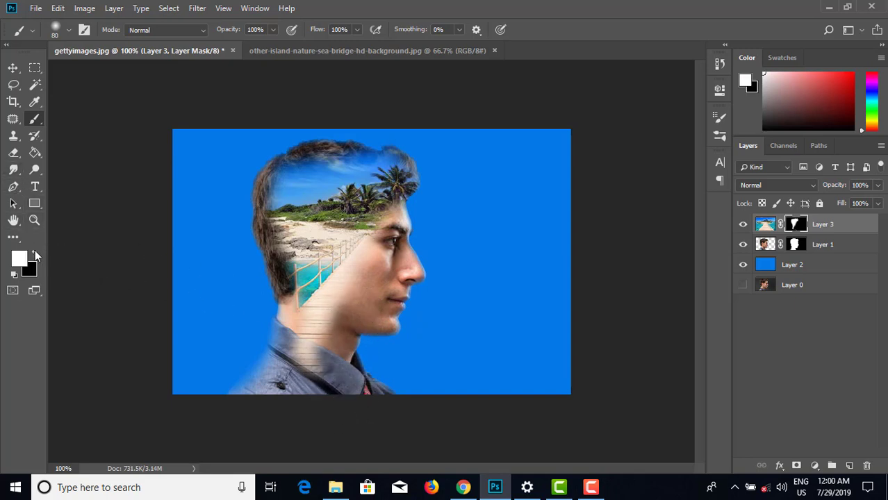
- Brush white over the top of the hair on the island layer's mask, then trim the spilled sky above the head with black
{"action": "mouse_move", "coordinate": [326, 167]}
{"action": "left_mouse_down"}
{"action": "mouse_move", "coordinate": [357, 158]}
{"action": "mouse_move", "coordinate": [298, 168]}
{"action": "mouse_move", "coordinate": [326, 150]}
{"action": "mouse_move", "coordinate": [361, 155]}
{"action": "mouse_move", "coordinate": [439, 137]}
{"action": "mouse_move", "coordinate": [423, 166]}
{"action": "mouse_move", "coordinate": [452, 155]}
{"action": "left_mouse_up"}
{"action": "left_click", "coordinate": [34, 254]}
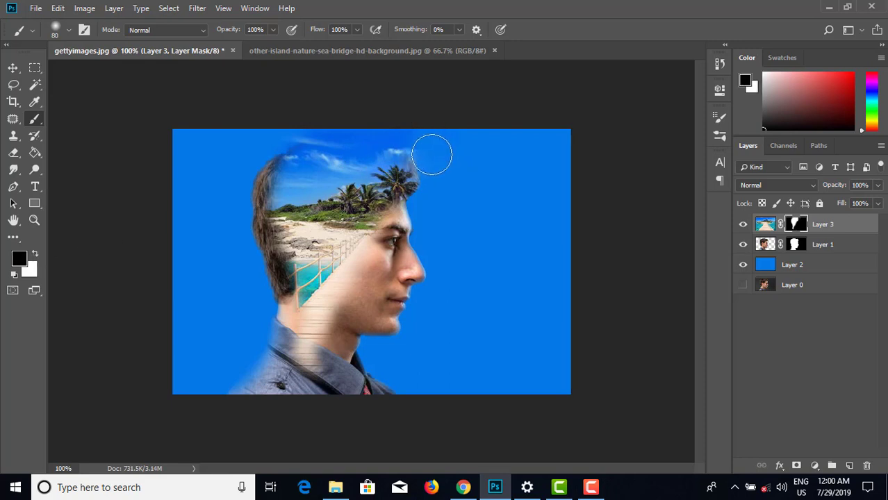
{"action": "left_click_drag", "start_coordinate": [384, 129], "coordinate": [280, 131]}
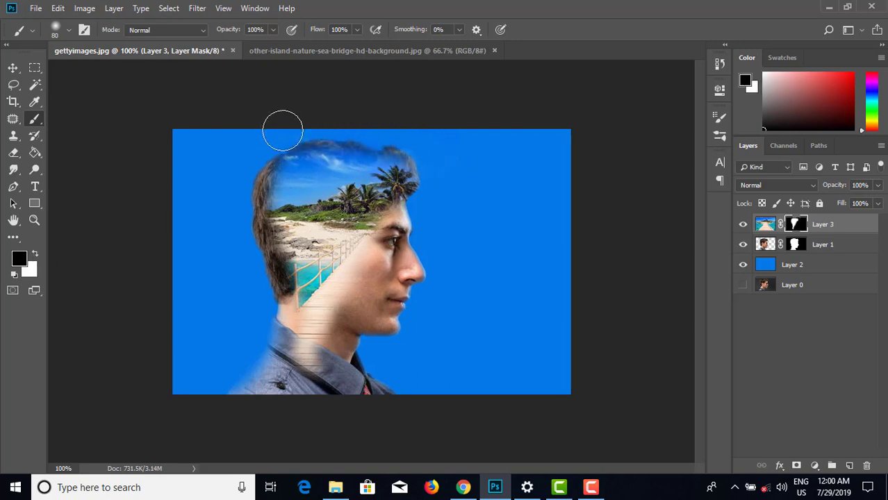
- Paint white on the island layer's mask to extend the bridge over the neck and jacket, trimming the spill behind the neck with black
{"action": "left_click", "coordinate": [34, 254]}
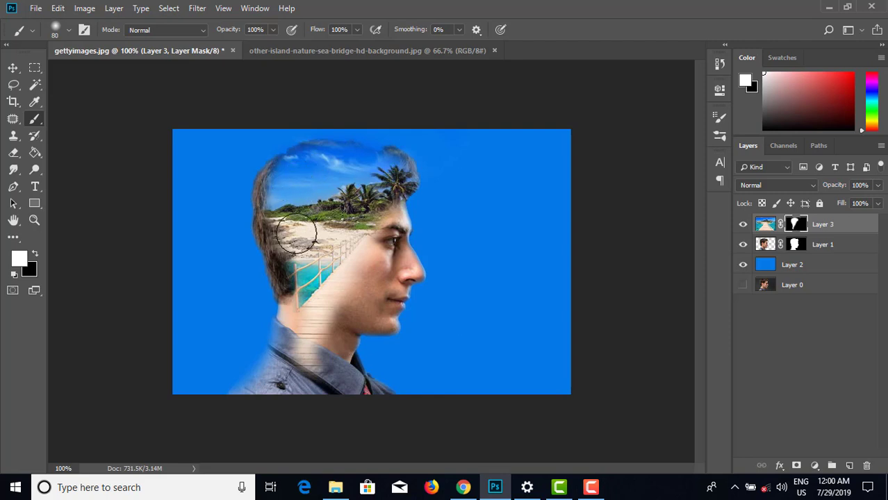
{"action": "mouse_move", "coordinate": [286, 242]}
{"action": "left_mouse_down"}
{"action": "mouse_move", "coordinate": [336, 298]}
{"action": "mouse_move", "coordinate": [336, 284]}
{"action": "mouse_move", "coordinate": [294, 382]}
{"action": "mouse_move", "coordinate": [308, 366]}
{"action": "mouse_move", "coordinate": [311, 345]}
{"action": "mouse_move", "coordinate": [281, 395]}
{"action": "mouse_move", "coordinate": [314, 327]}
{"action": "mouse_move", "coordinate": [265, 397]}
{"action": "mouse_move", "coordinate": [274, 386]}
{"action": "mouse_move", "coordinate": [292, 355]}
{"action": "mouse_move", "coordinate": [238, 413]}
{"action": "mouse_move", "coordinate": [327, 334]}
{"action": "mouse_move", "coordinate": [340, 279]}
{"action": "mouse_move", "coordinate": [329, 337]}
{"action": "mouse_move", "coordinate": [270, 401]}
{"action": "mouse_move", "coordinate": [339, 295]}
{"action": "mouse_move", "coordinate": [265, 407]}
{"action": "mouse_move", "coordinate": [284, 395]}
{"action": "mouse_move", "coordinate": [330, 290]}
{"action": "mouse_move", "coordinate": [309, 300]}
{"action": "mouse_move", "coordinate": [303, 268]}
{"action": "mouse_move", "coordinate": [282, 352]}
{"action": "mouse_move", "coordinate": [289, 347]}
{"action": "mouse_move", "coordinate": [296, 313]}
{"action": "mouse_move", "coordinate": [218, 427]}
{"action": "left_mouse_up"}
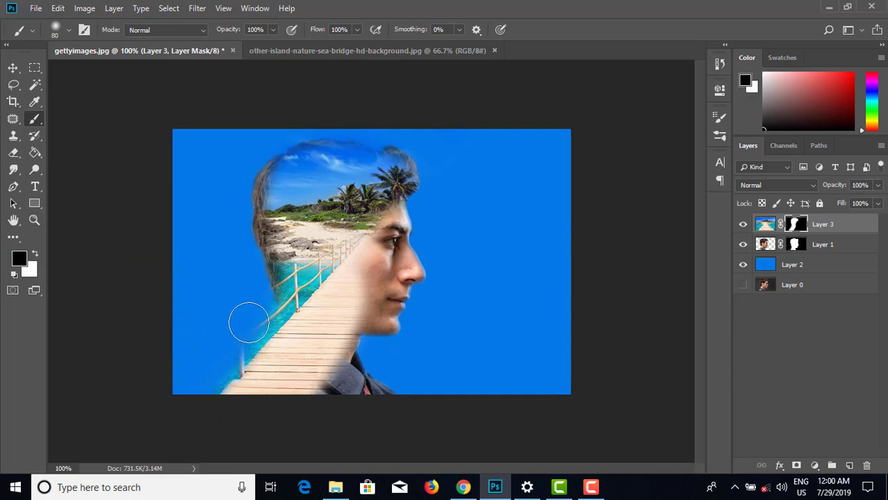
{"action": "mouse_move", "coordinate": [246, 321]}
{"action": "left_mouse_down"}
{"action": "mouse_move", "coordinate": [222, 363]}
{"action": "mouse_move", "coordinate": [254, 320]}
{"action": "mouse_move", "coordinate": [199, 406]}
{"action": "mouse_move", "coordinate": [259, 327]}
{"action": "mouse_move", "coordinate": [251, 278]}
{"action": "mouse_move", "coordinate": [257, 330]}
{"action": "mouse_move", "coordinate": [262, 322]}
{"action": "mouse_move", "coordinate": [258, 284]}
{"action": "mouse_move", "coordinate": [232, 371]}
{"action": "mouse_move", "coordinate": [181, 429]}
{"action": "left_mouse_up"}
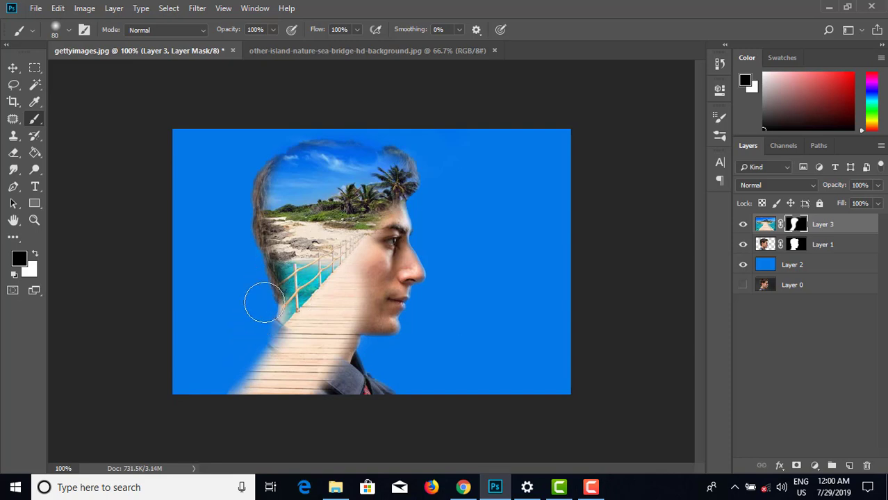
- Duplicate the man's portrait layer, Layer 1, and desaturate the copy
{"action": "left_click", "coordinate": [13, 68]}
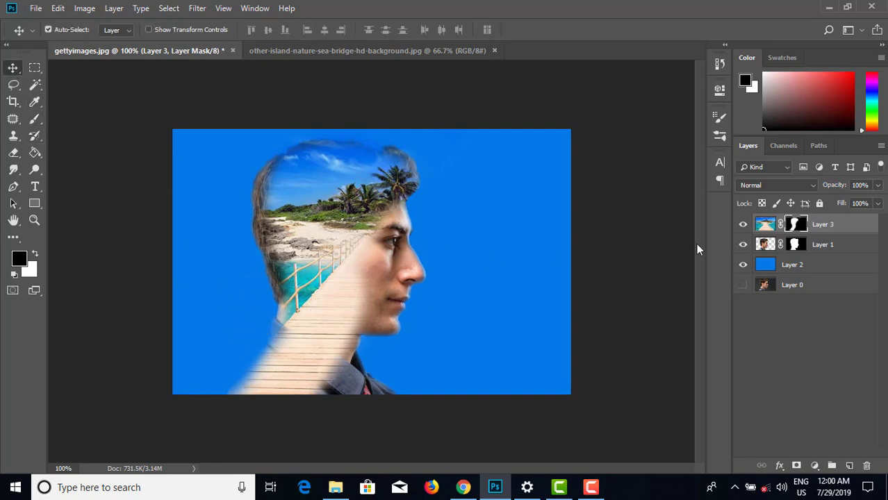
{"action": "left_click", "coordinate": [821, 250]}
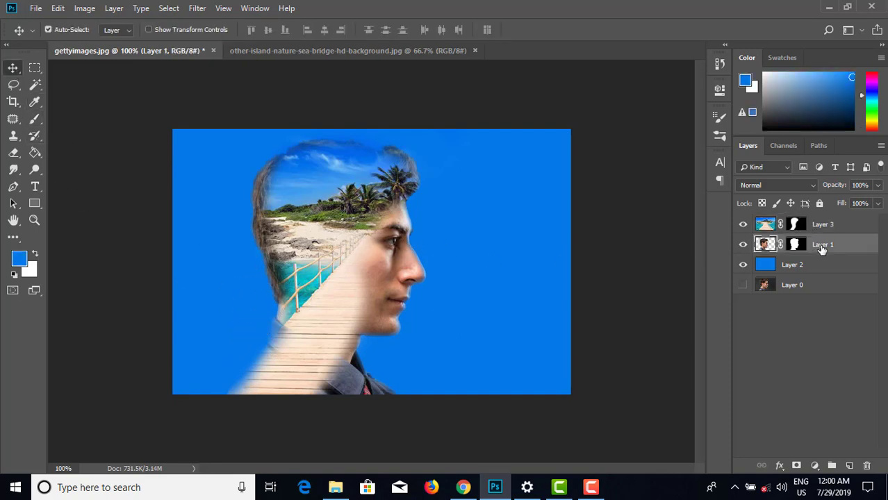
{"action": "key", "text": "ctrl+j"}
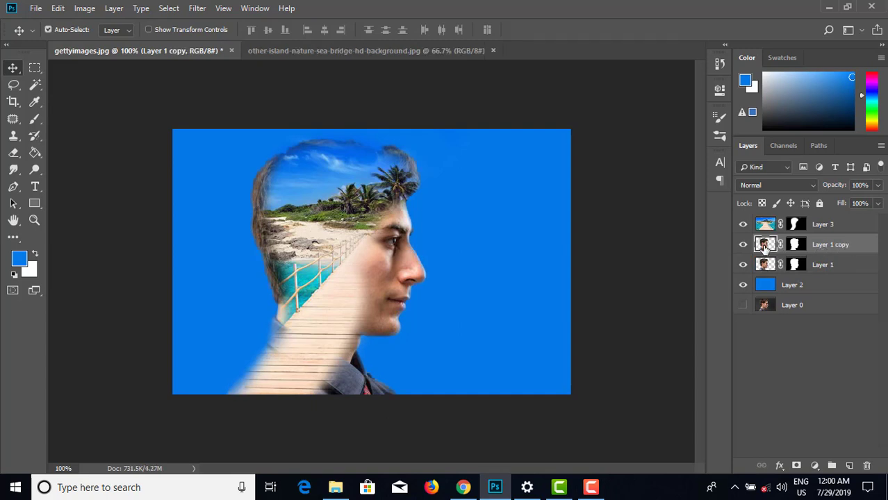
{"action": "left_click", "coordinate": [58, 8]}
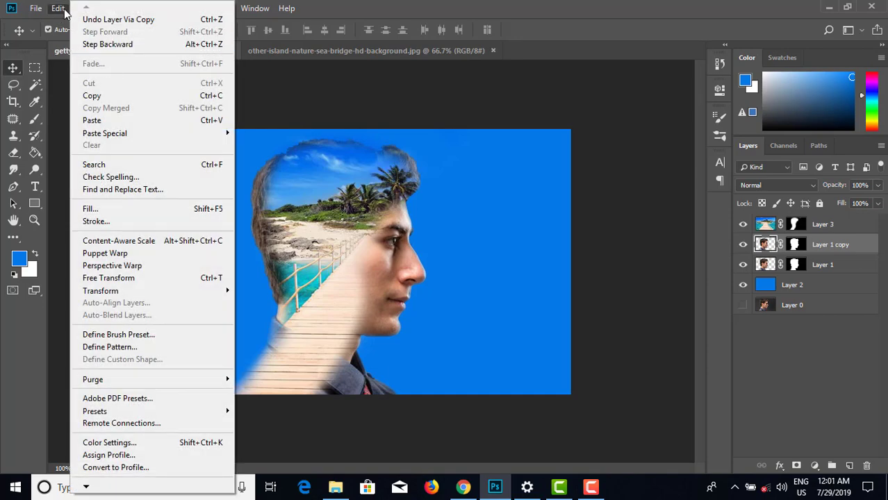
{"action": "left_click", "coordinate": [62, 9]}
{"action": "left_click", "coordinate": [85, 9]}
{"action": "mouse_move", "coordinate": [118, 43]}
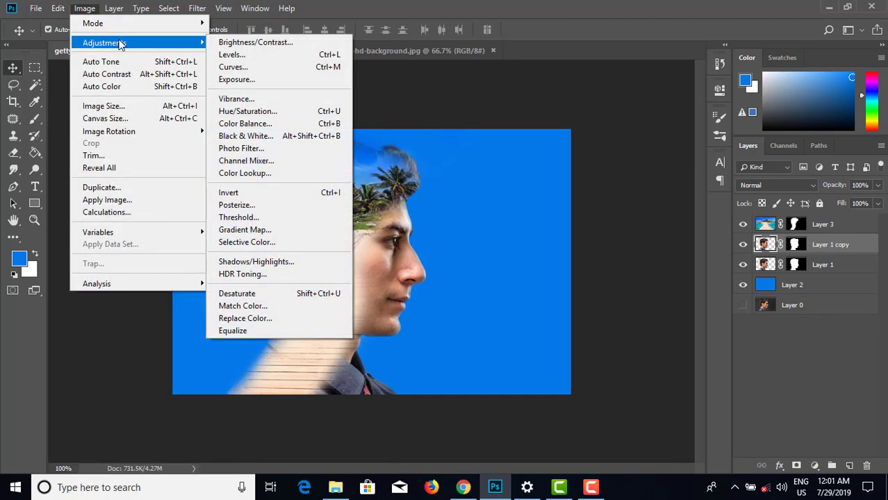
{"action": "left_click", "coordinate": [277, 300]}
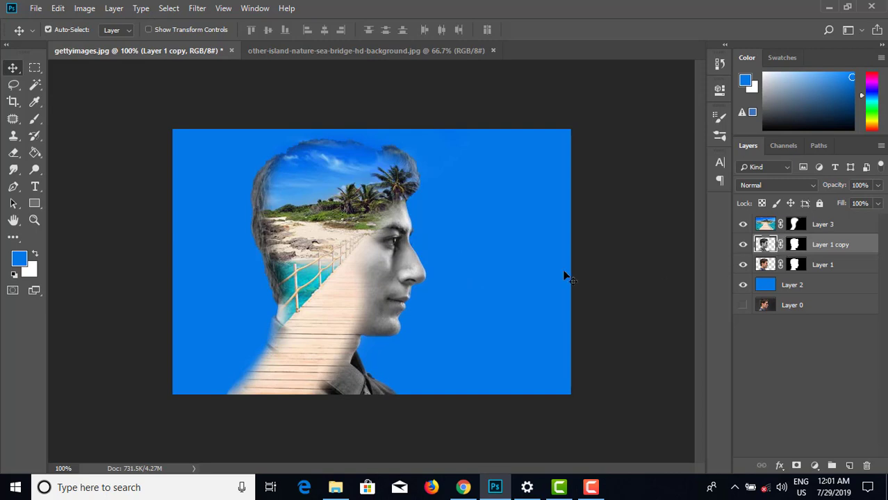
- Compare the portrait with and without the desaturated Layer 1 copy and inspect the face up close
{"action": "left_click", "coordinate": [742, 245]}
{"action": "left_click", "coordinate": [742, 244]}
{"action": "left_click", "coordinate": [742, 244]}
{"action": "left_click", "coordinate": [743, 244]}
{"action": "left_click", "coordinate": [743, 245]}
{"action": "left_click", "coordinate": [742, 245]}
{"action": "key", "text": "ctrl+plus"}
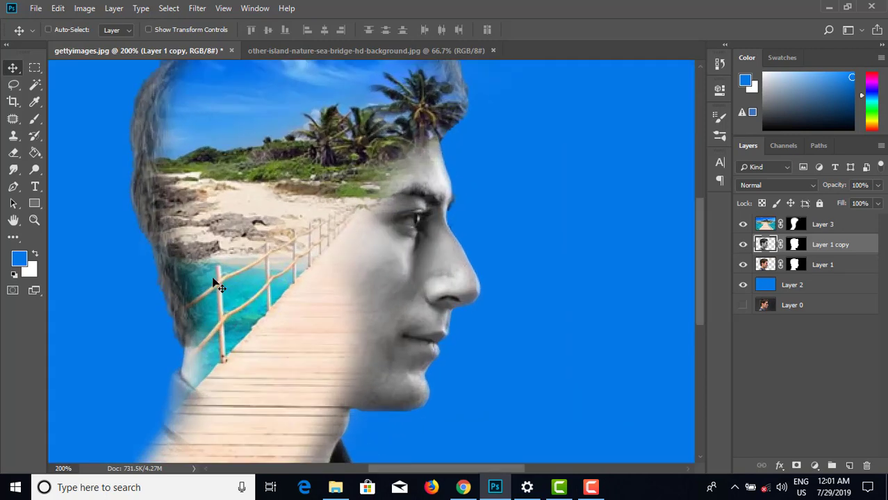
{"action": "key", "text": "ctrl+minus"}
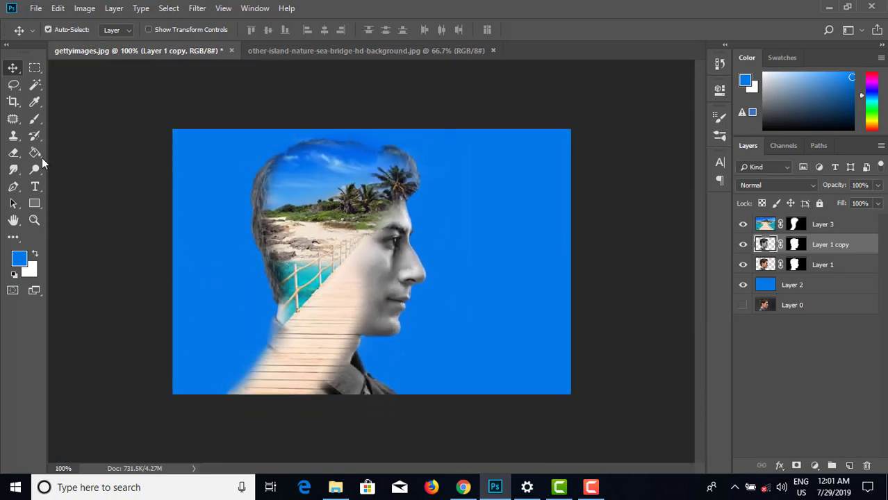
- Try brushing black on the island layer's mask to bring back the jacket behind the bridge, undoing each stroke
{"action": "left_click", "coordinate": [35, 118]}
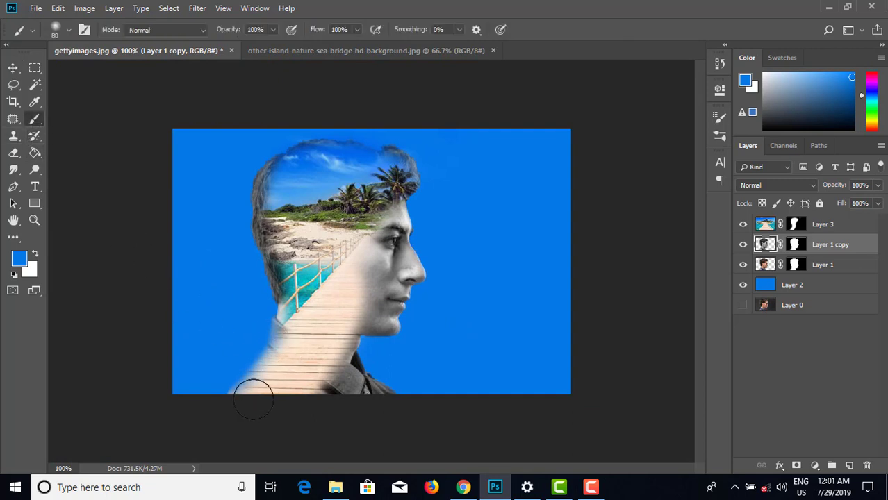
{"action": "left_click", "coordinate": [798, 245]}
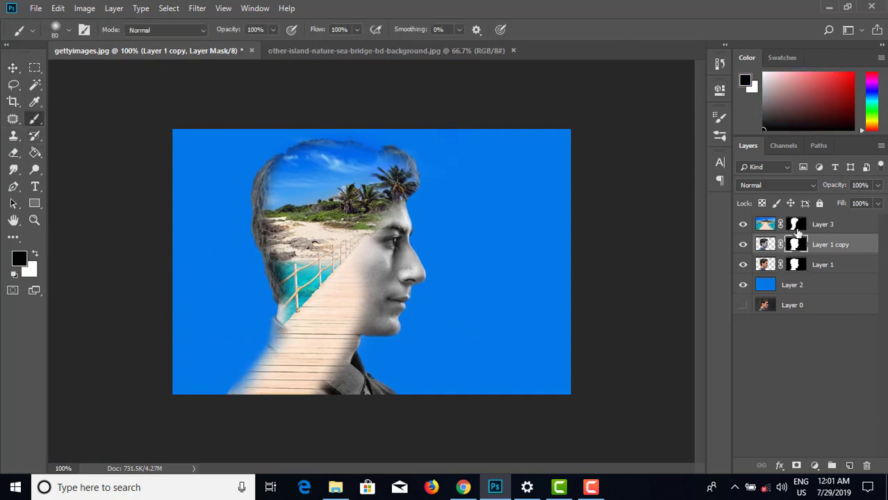
{"action": "left_click", "coordinate": [796, 223]}
{"action": "mouse_move", "coordinate": [291, 365]}
{"action": "left_mouse_down"}
{"action": "mouse_move", "coordinate": [234, 396]}
{"action": "mouse_move", "coordinate": [288, 369]}
{"action": "left_mouse_up"}
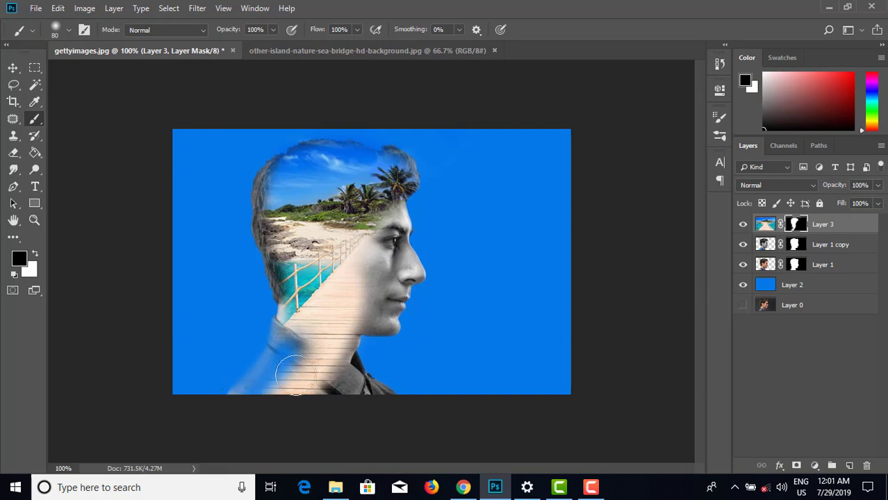
{"action": "key", "text": "ctrl+z"}
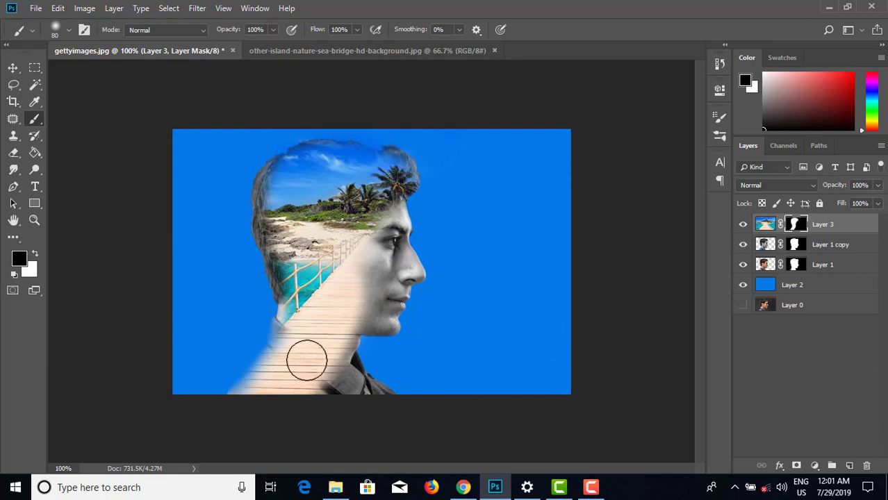
{"action": "left_click_drag", "start_coordinate": [290, 349], "coordinate": [255, 376]}
{"action": "key", "text": "ctrl+z"}
- Try reshaping the lower bridge on the island layer's mask with white and black strokes around the jacket, and undo them
{"action": "left_click", "coordinate": [36, 254]}
{"action": "mouse_move", "coordinate": [284, 360]}
{"action": "left_mouse_down"}
{"action": "mouse_move", "coordinate": [234, 372]}
{"action": "mouse_move", "coordinate": [241, 389]}
{"action": "left_mouse_up"}
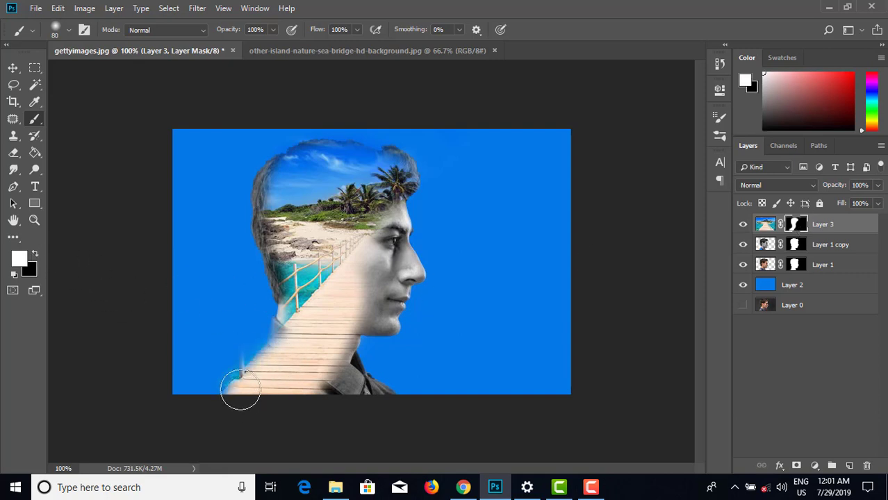
{"action": "key", "text": "x"}
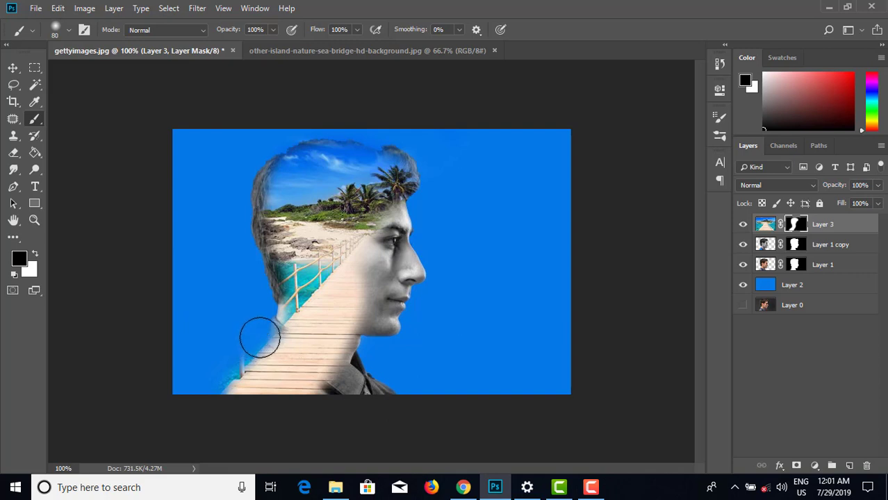
{"action": "left_click_drag", "start_coordinate": [260, 334], "coordinate": [212, 396]}
{"action": "mouse_move", "coordinate": [250, 346]}
{"action": "left_mouse_down"}
{"action": "mouse_move", "coordinate": [226, 401]}
{"action": "mouse_move", "coordinate": [285, 360]}
{"action": "mouse_move", "coordinate": [215, 411]}
{"action": "mouse_move", "coordinate": [261, 370]}
{"action": "mouse_move", "coordinate": [269, 372]}
{"action": "mouse_move", "coordinate": [256, 388]}
{"action": "mouse_move", "coordinate": [324, 403]}
{"action": "mouse_move", "coordinate": [258, 406]}
{"action": "mouse_move", "coordinate": [251, 392]}
{"action": "mouse_move", "coordinate": [301, 368]}
{"action": "mouse_move", "coordinate": [337, 379]}
{"action": "mouse_move", "coordinate": [266, 375]}
{"action": "mouse_move", "coordinate": [343, 343]}
{"action": "mouse_move", "coordinate": [256, 371]}
{"action": "mouse_move", "coordinate": [307, 341]}
{"action": "mouse_move", "coordinate": [295, 372]}
{"action": "left_mouse_up"}
{"action": "key", "text": "ctrl+z"}
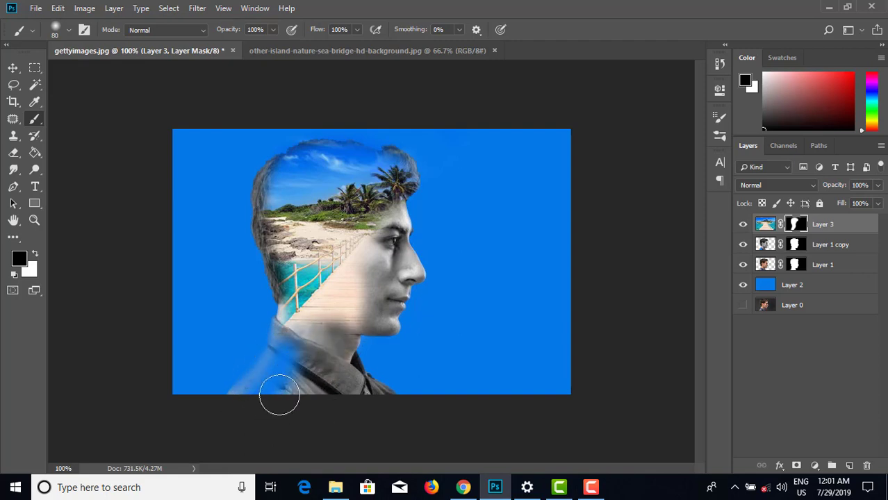
{"action": "key", "text": "ctrl+alt+z"}
{"action": "key", "text": "ctrl+alt+z"}
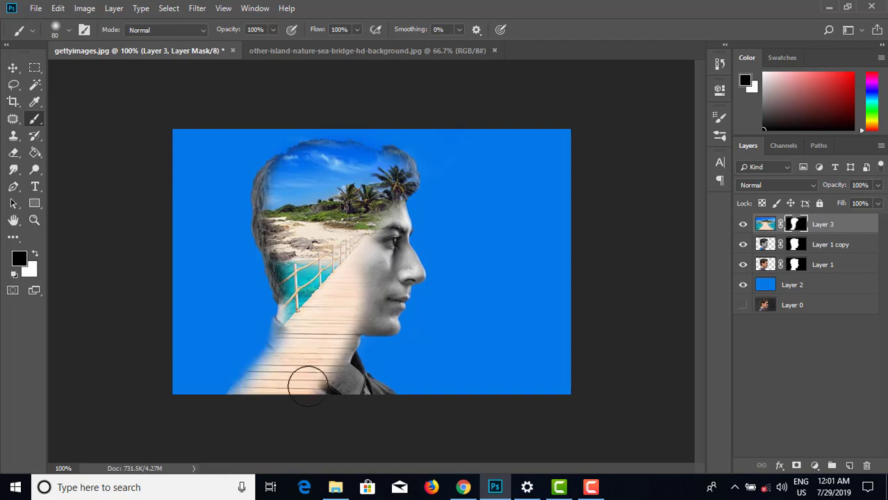
- Hide the desaturated Layer 1 copy and brush black on Layer 1 and its mask to remove the jacket behind the bridge
{"action": "left_click", "coordinate": [743, 244]}
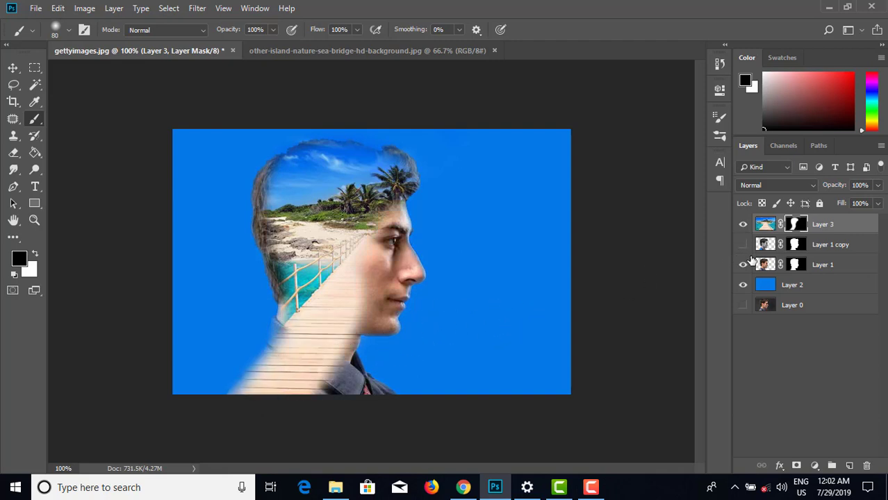
{"action": "left_click", "coordinate": [765, 264]}
{"action": "left_click", "coordinate": [479, 317], "text": "alt"}
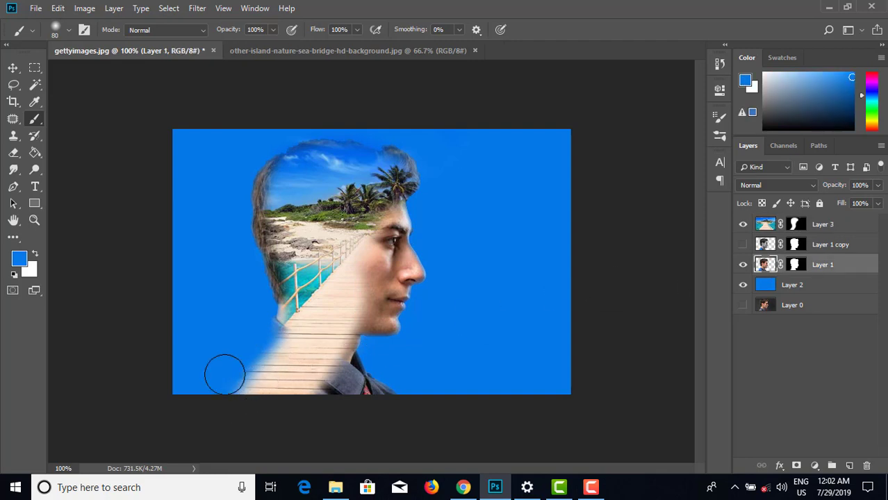
{"action": "left_click", "coordinate": [14, 276]}
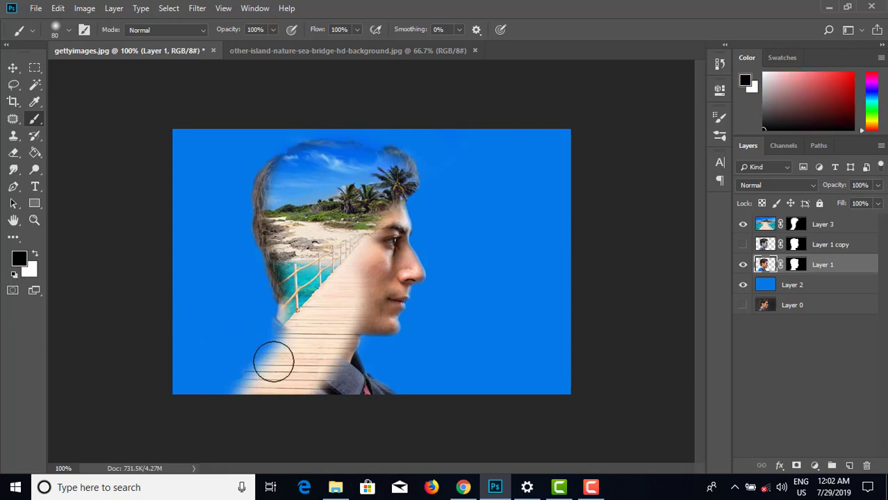
{"action": "mouse_move", "coordinate": [268, 341]}
{"action": "left_mouse_down"}
{"action": "mouse_move", "coordinate": [206, 398]}
{"action": "mouse_move", "coordinate": [260, 336]}
{"action": "mouse_move", "coordinate": [209, 412]}
{"action": "mouse_move", "coordinate": [259, 373]}
{"action": "left_mouse_up"}
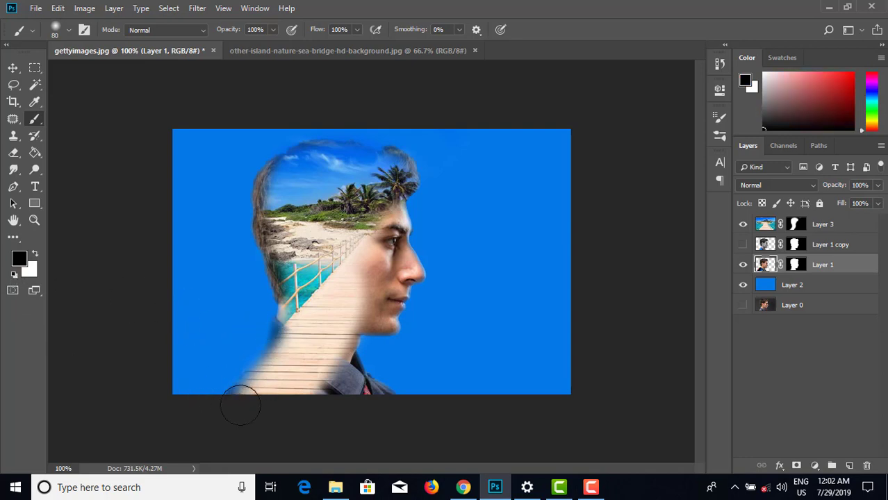
{"action": "left_click", "coordinate": [797, 264]}
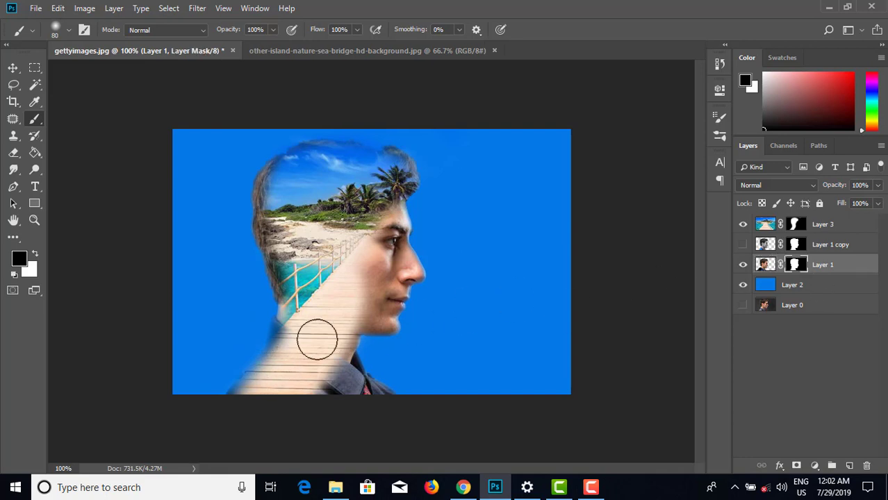
{"action": "mouse_move", "coordinate": [294, 332]}
{"action": "left_mouse_down"}
{"action": "mouse_move", "coordinate": [233, 383]}
{"action": "mouse_move", "coordinate": [252, 373]}
{"action": "left_mouse_up"}
- Try painting white on Layer 1's mask to restore the jacket edge beside the bridge, undoing each stroke
{"action": "key", "text": "x"}
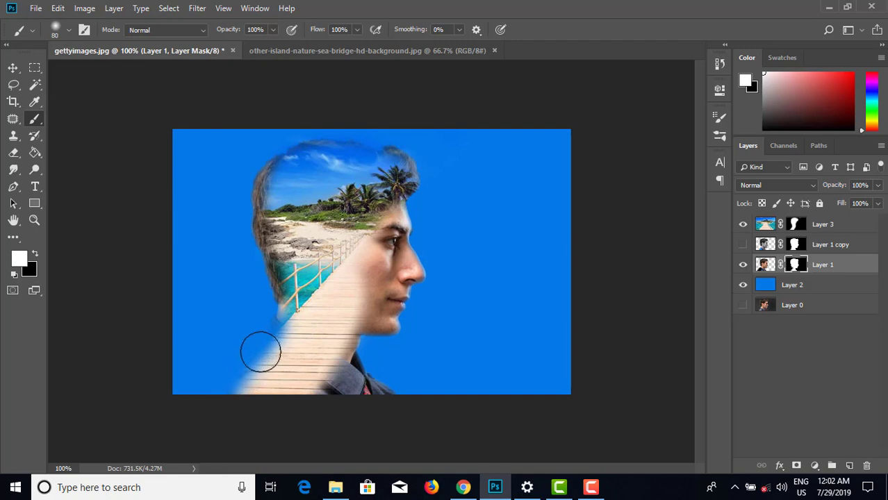
{"action": "left_click_drag", "start_coordinate": [274, 321], "coordinate": [229, 399]}
{"action": "key", "text": "ctrl+z"}
{"action": "mouse_move", "coordinate": [278, 324]}
{"action": "left_mouse_down"}
{"action": "mouse_move", "coordinate": [234, 377]}
{"action": "mouse_move", "coordinate": [240, 394]}
{"action": "mouse_move", "coordinate": [248, 338]}
{"action": "mouse_move", "coordinate": [297, 343]}
{"action": "left_mouse_up"}
{"action": "key", "text": "ctrl+z"}
{"action": "left_click_drag", "start_coordinate": [278, 328], "coordinate": [259, 380]}
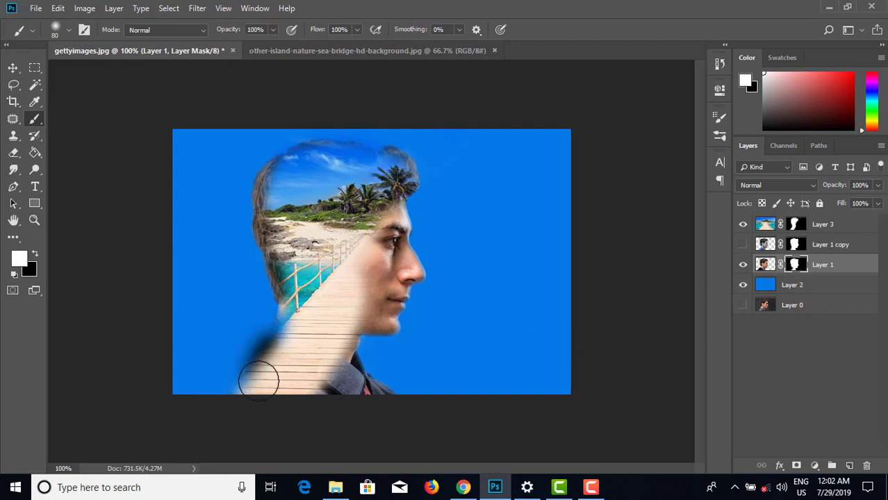
{"action": "key", "text": "ctrl+z"}
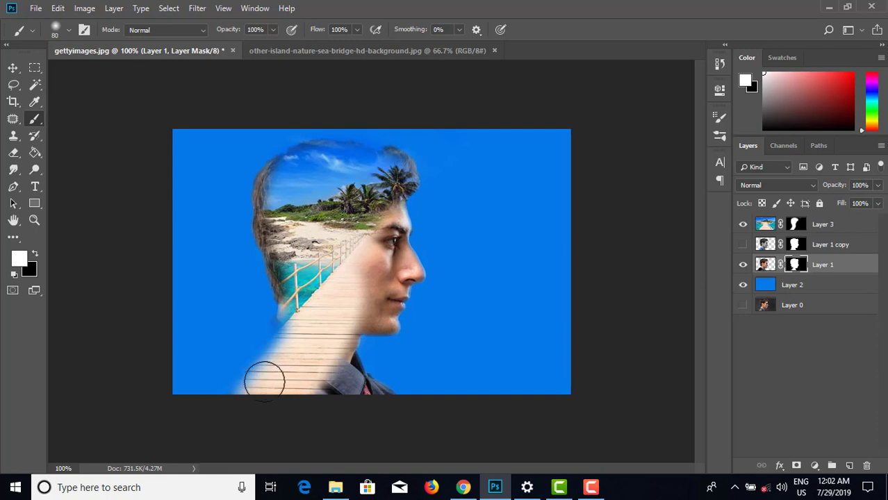
- Brush black on Layer 1's mask along the lower bridge and move Layer 1 copy below Layer 0 in the layer stack
{"action": "left_click", "coordinate": [35, 255]}
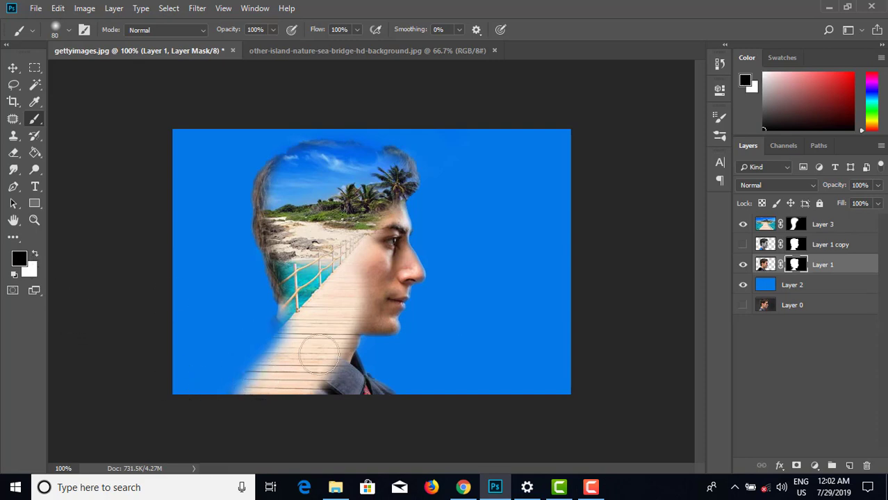
{"action": "left_click_drag", "start_coordinate": [280, 367], "coordinate": [252, 386]}
{"action": "left_click", "coordinate": [804, 244]}
{"action": "left_click_drag", "start_coordinate": [831, 252], "coordinate": [824, 312]}
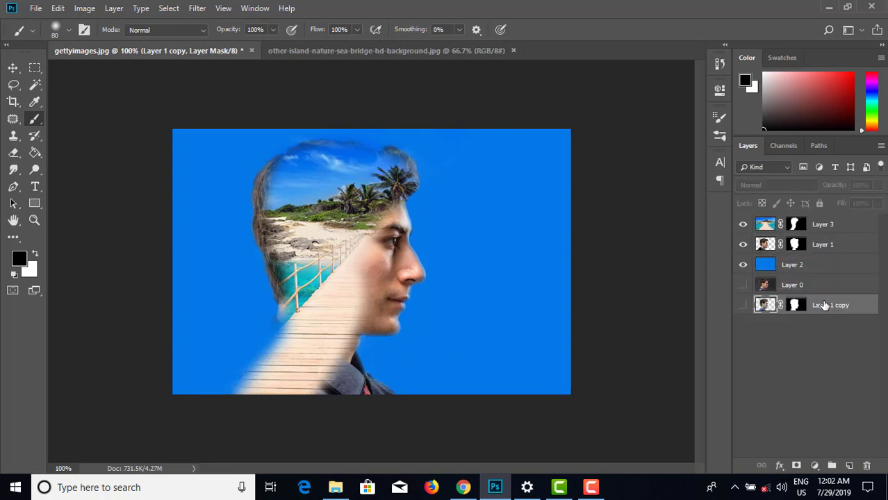
- Try painting black on Layer 1's mask across the neck and face, and undo the stroke
{"action": "left_click", "coordinate": [798, 245]}
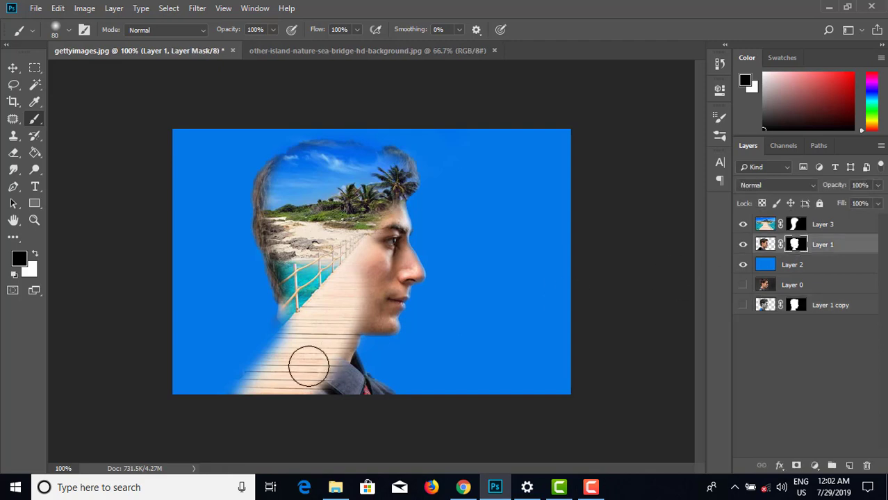
{"action": "mouse_move", "coordinate": [307, 365]}
{"action": "left_mouse_down"}
{"action": "mouse_move", "coordinate": [285, 364]}
{"action": "mouse_move", "coordinate": [260, 384]}
{"action": "mouse_move", "coordinate": [341, 358]}
{"action": "mouse_move", "coordinate": [384, 220]}
{"action": "left_mouse_up"}
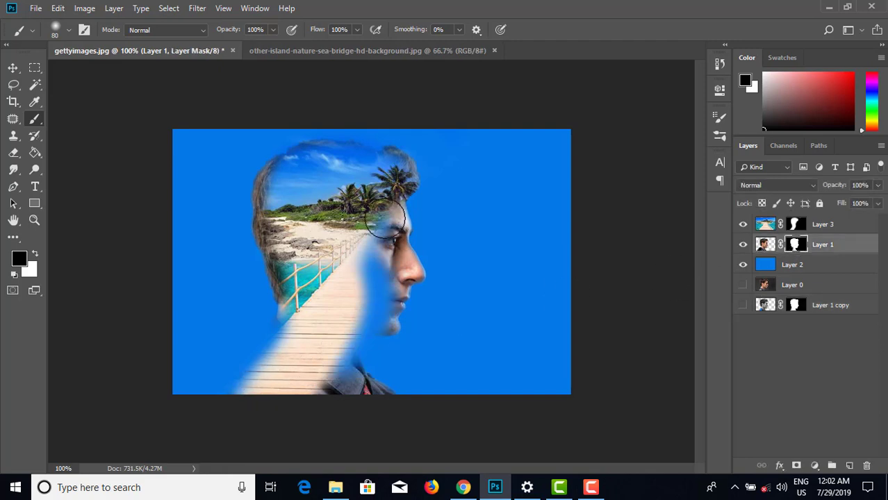
{"action": "key", "text": "ctrl+z"}
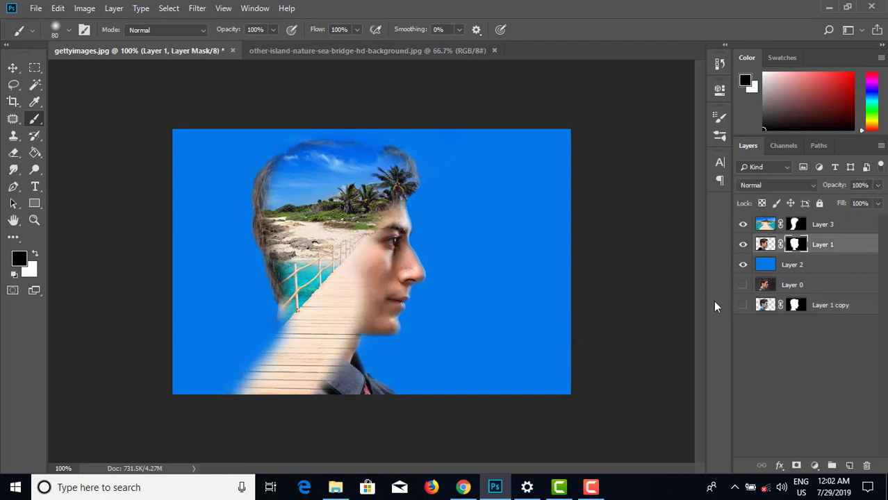
- Target Layer 3's mask and try black and white brush strokes along the lower bridge's outer edge, undoing the black strokes
{"action": "left_click", "coordinate": [796, 224]}
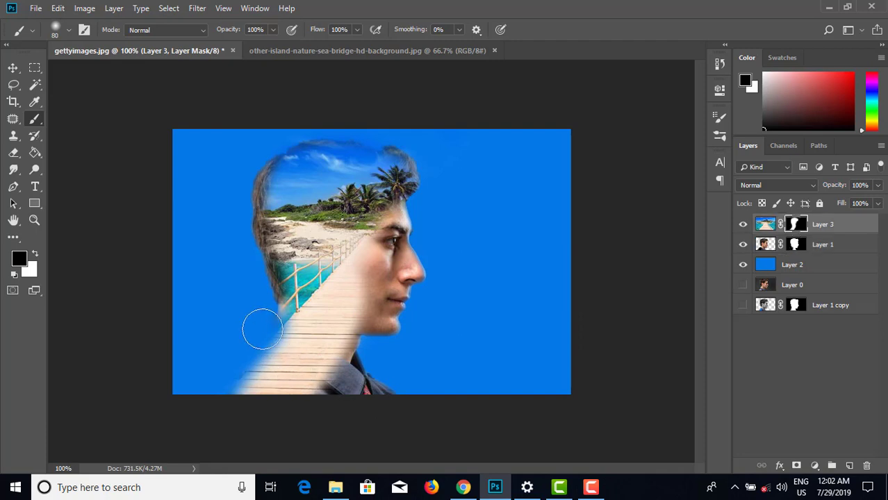
{"action": "left_click_drag", "start_coordinate": [264, 327], "coordinate": [234, 386]}
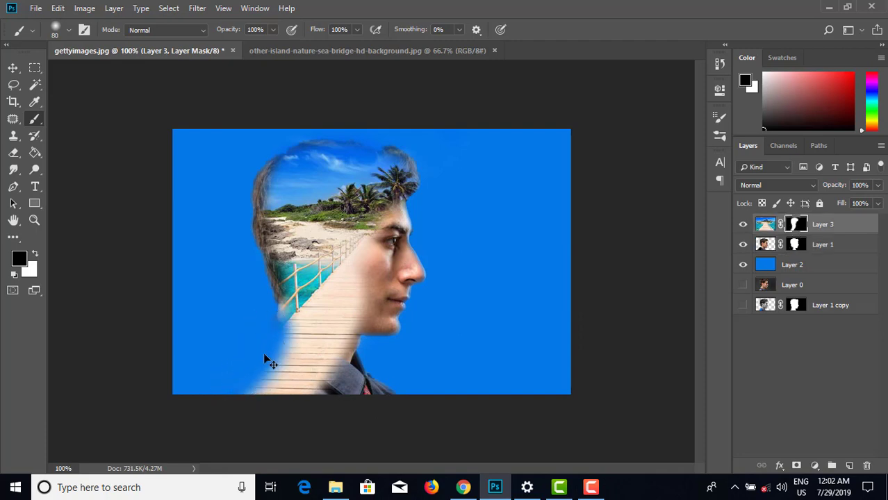
{"action": "key", "text": "ctrl+z"}
{"action": "key", "text": "x"}
{"action": "mouse_move", "coordinate": [264, 353]}
{"action": "left_mouse_down"}
{"action": "mouse_move", "coordinate": [218, 398]}
{"action": "mouse_move", "coordinate": [251, 345]}
{"action": "left_mouse_up"}
{"action": "key", "text": "x"}
{"action": "mouse_move", "coordinate": [252, 297]}
{"action": "left_mouse_down"}
{"action": "mouse_move", "coordinate": [232, 356]}
{"action": "mouse_move", "coordinate": [196, 379]}
{"action": "mouse_move", "coordinate": [233, 344]}
{"action": "mouse_move", "coordinate": [208, 386]}
{"action": "mouse_move", "coordinate": [260, 320]}
{"action": "mouse_move", "coordinate": [261, 337]}
{"action": "mouse_move", "coordinate": [225, 378]}
{"action": "left_mouse_up"}
{"action": "key", "text": "ctrl+z"}
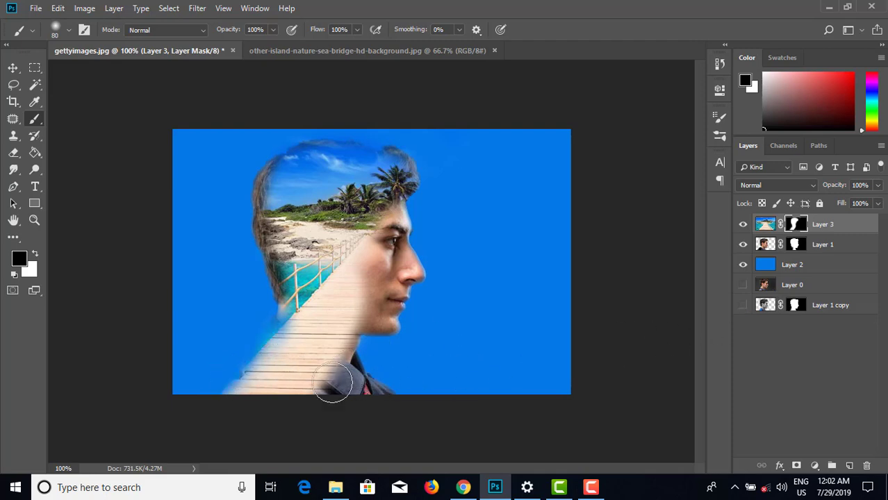
- Brush black on Layer 3's mask to remove the bridge over the jacket and behind the neck
{"action": "mouse_move", "coordinate": [337, 380]}
{"action": "left_mouse_down"}
{"action": "mouse_move", "coordinate": [276, 413]}
{"action": "mouse_move", "coordinate": [318, 380]}
{"action": "mouse_move", "coordinate": [236, 410]}
{"action": "mouse_move", "coordinate": [300, 378]}
{"action": "mouse_move", "coordinate": [254, 388]}
{"action": "mouse_move", "coordinate": [219, 409]}
{"action": "mouse_move", "coordinate": [288, 367]}
{"action": "mouse_move", "coordinate": [225, 368]}
{"action": "mouse_move", "coordinate": [275, 367]}
{"action": "mouse_move", "coordinate": [265, 327]}
{"action": "mouse_move", "coordinate": [283, 374]}
{"action": "mouse_move", "coordinate": [262, 329]}
{"action": "mouse_move", "coordinate": [292, 355]}
{"action": "mouse_move", "coordinate": [276, 354]}
{"action": "mouse_move", "coordinate": [265, 319]}
{"action": "mouse_move", "coordinate": [278, 369]}
{"action": "mouse_move", "coordinate": [277, 337]}
{"action": "left_mouse_up"}
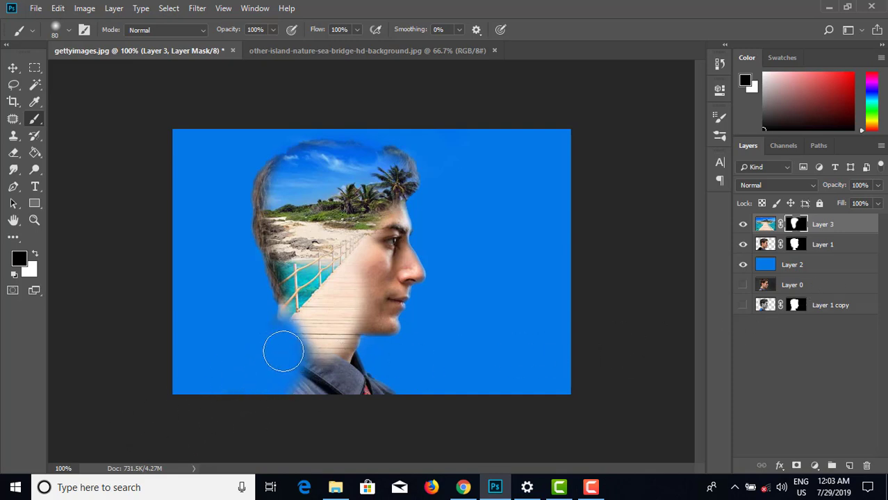
{"action": "mouse_move", "coordinate": [281, 351]}
{"action": "left_mouse_down"}
{"action": "mouse_move", "coordinate": [266, 317]}
{"action": "mouse_move", "coordinate": [272, 418]}
{"action": "mouse_move", "coordinate": [256, 427]}
{"action": "mouse_move", "coordinate": [280, 389]}
{"action": "mouse_move", "coordinate": [329, 371]}
{"action": "left_mouse_up"}
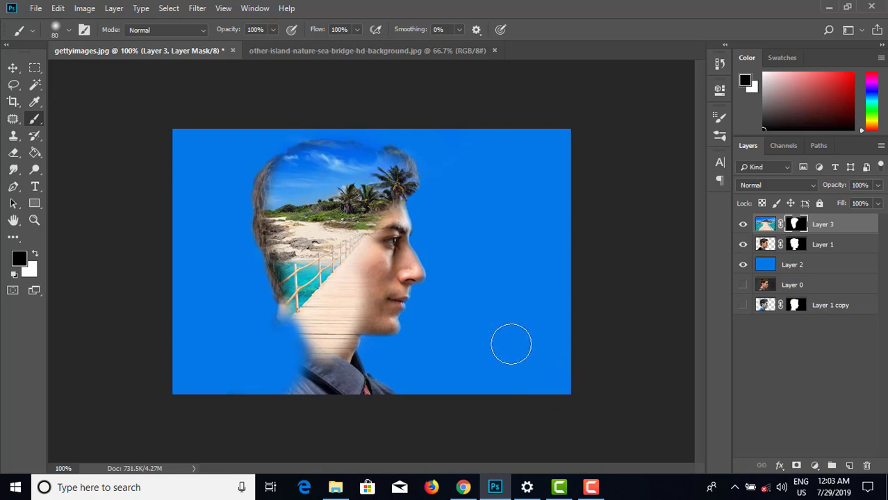
{"action": "left_click", "coordinate": [592, 488]}
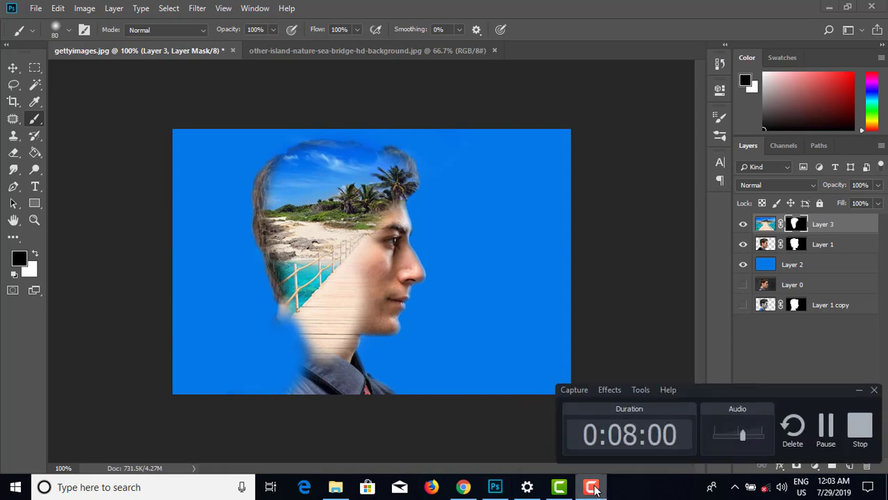
{"action": "left_click", "coordinate": [861, 426]}
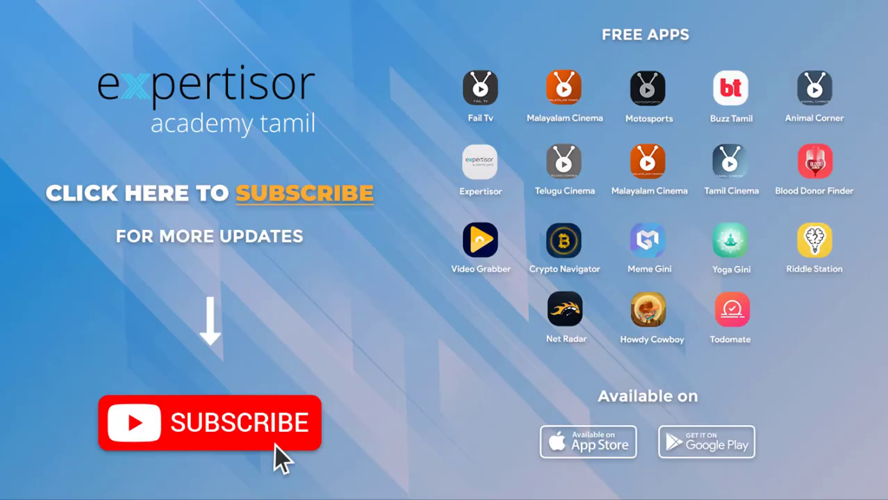